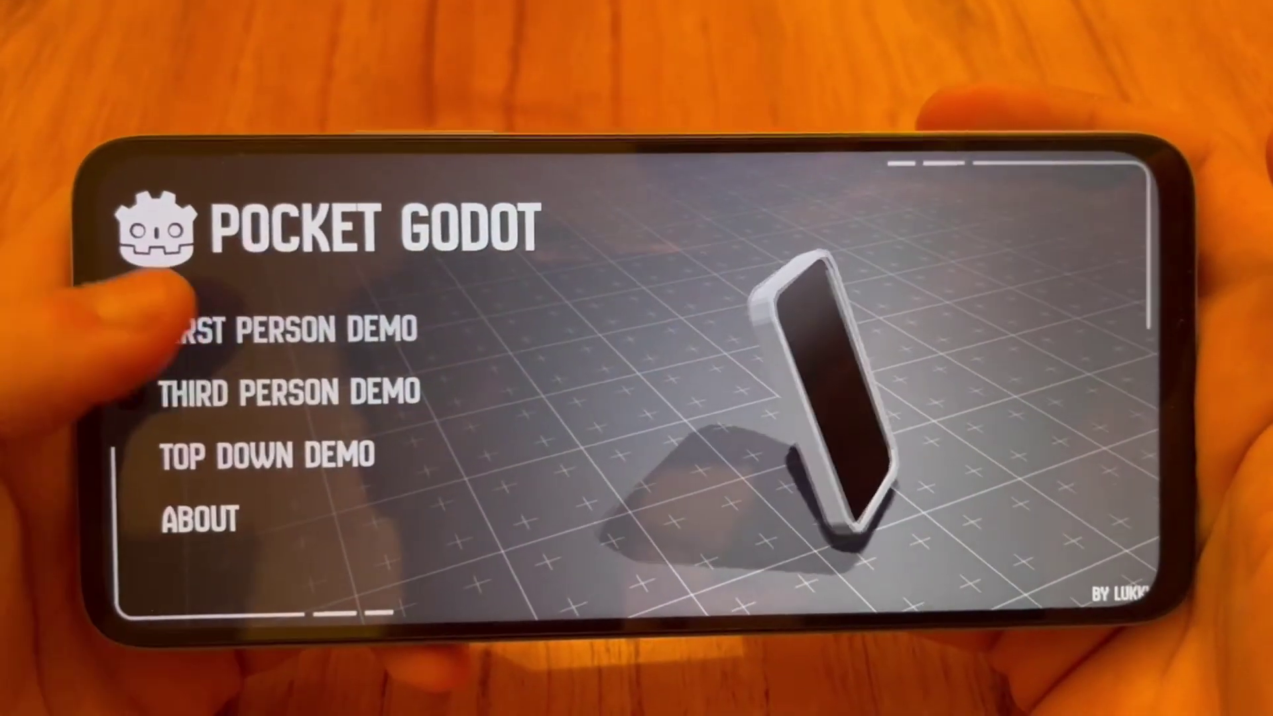
# Step: Try the first-person demo, walking the player away from and back toward the cubes
pyautogui.click(199, 328)
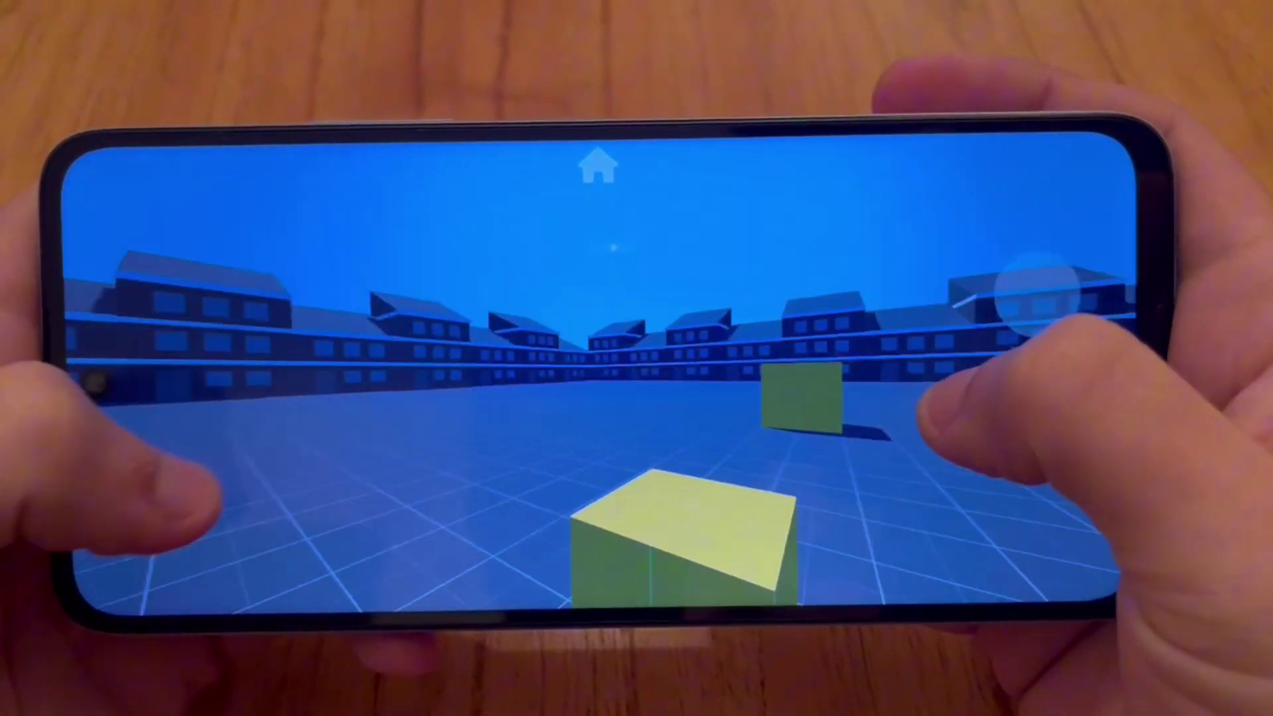
pyautogui.moveTo(206, 454); pyautogui.dragTo(162, 498)
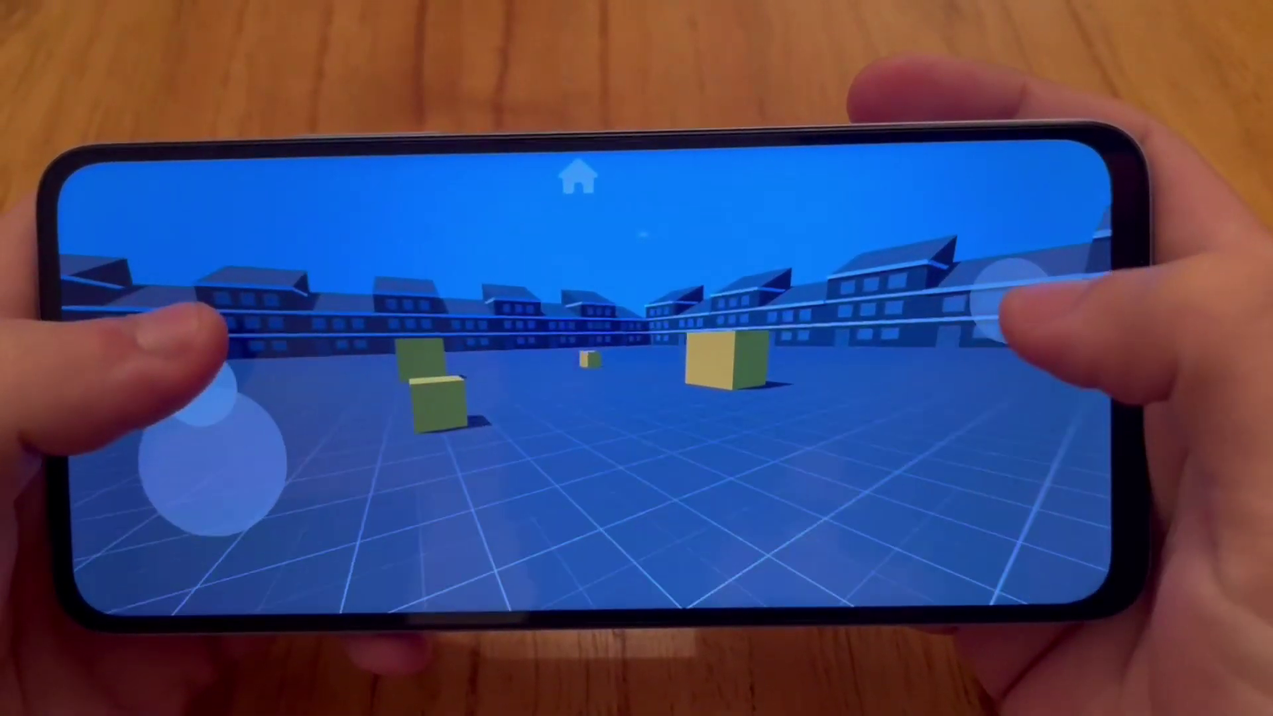
pyautogui.moveTo(192, 405); pyautogui.dragTo(206, 408)
pyautogui.click(595, 187)
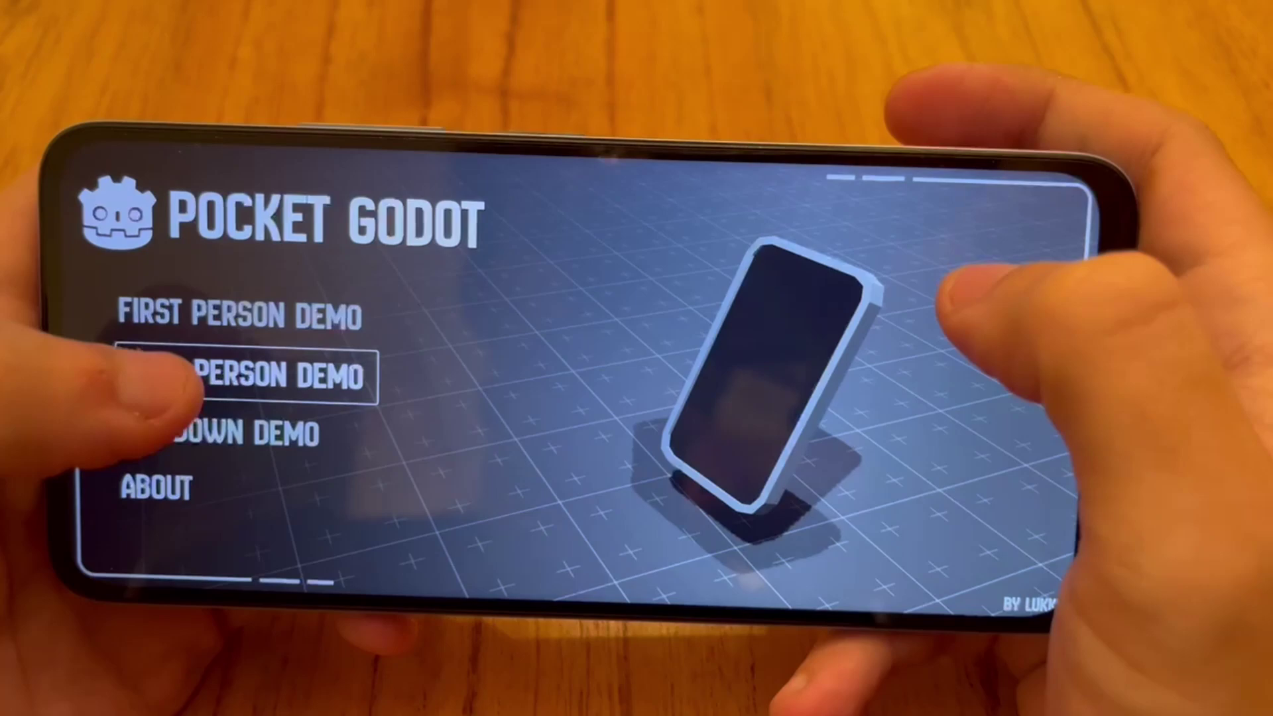
# Step: Try the third-person demo, steering the character toward the big cube
pyautogui.click(169, 376)
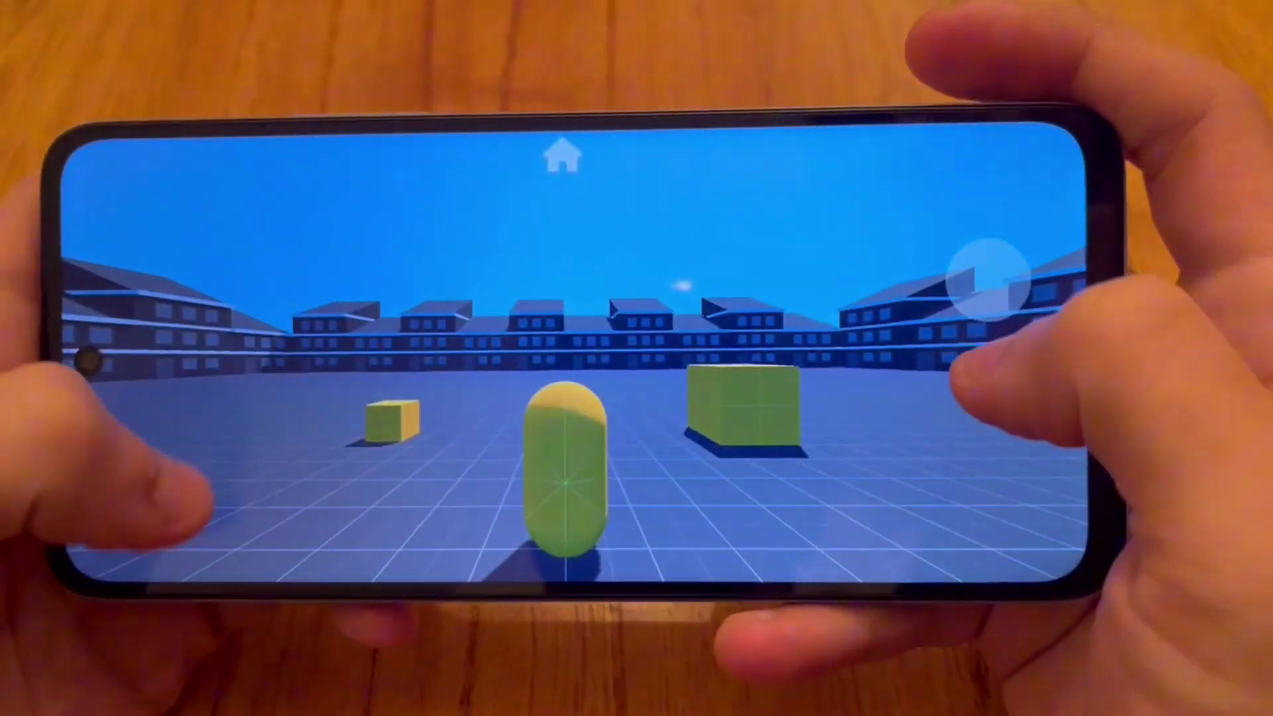
pyautogui.moveTo(212, 450); pyautogui.dragTo(146, 474)
pyautogui.moveTo(199, 404); pyautogui.dragTo(189, 481)
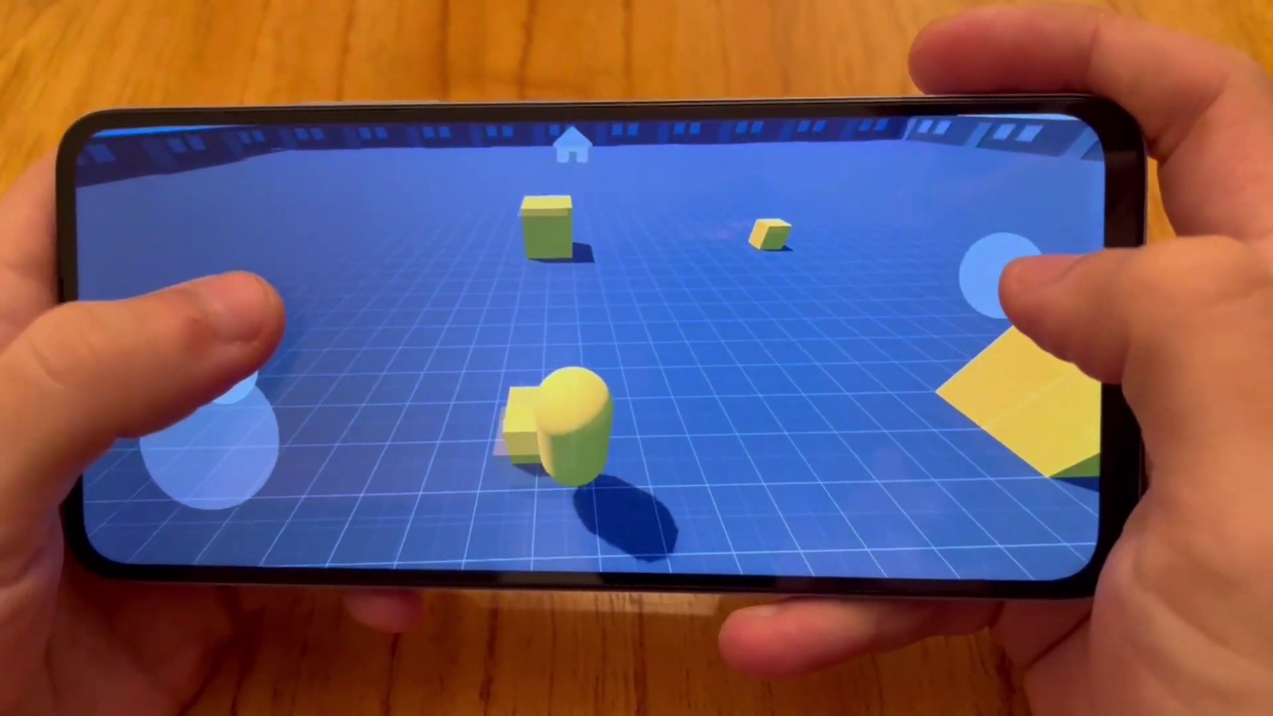
pyautogui.moveTo(229, 500); pyautogui.dragTo(239, 474)
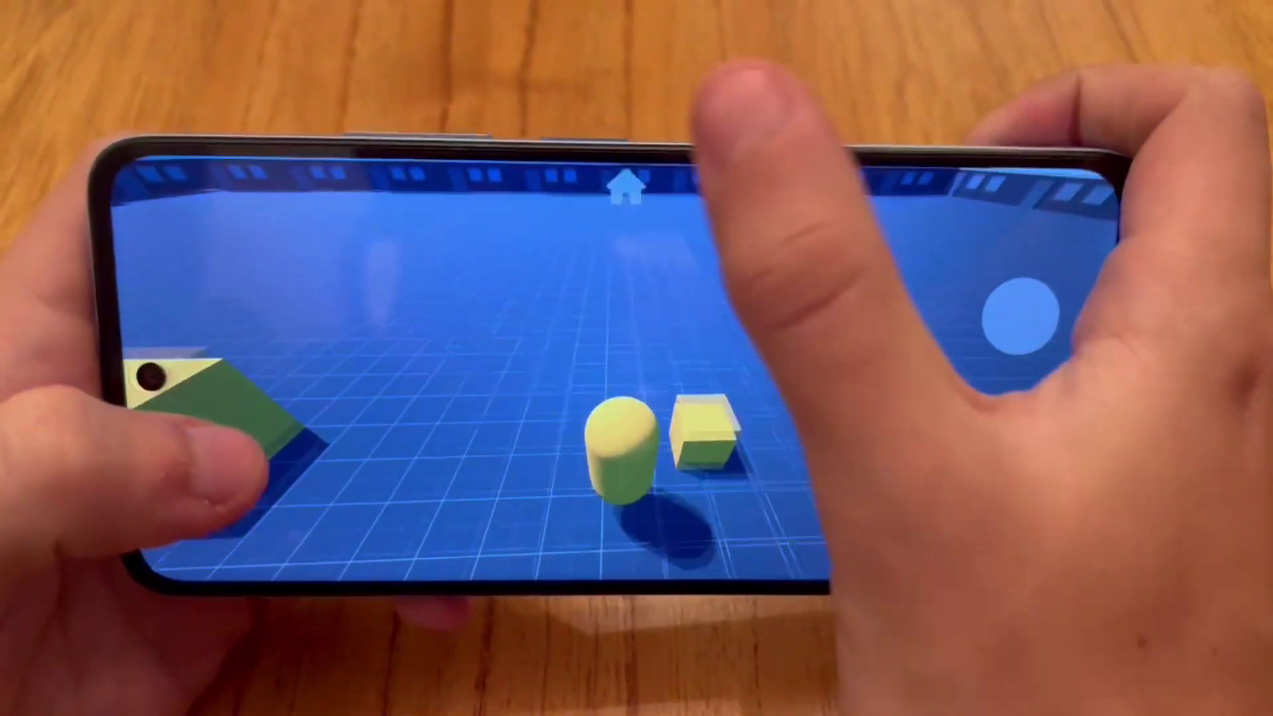
pyautogui.click(625, 184)
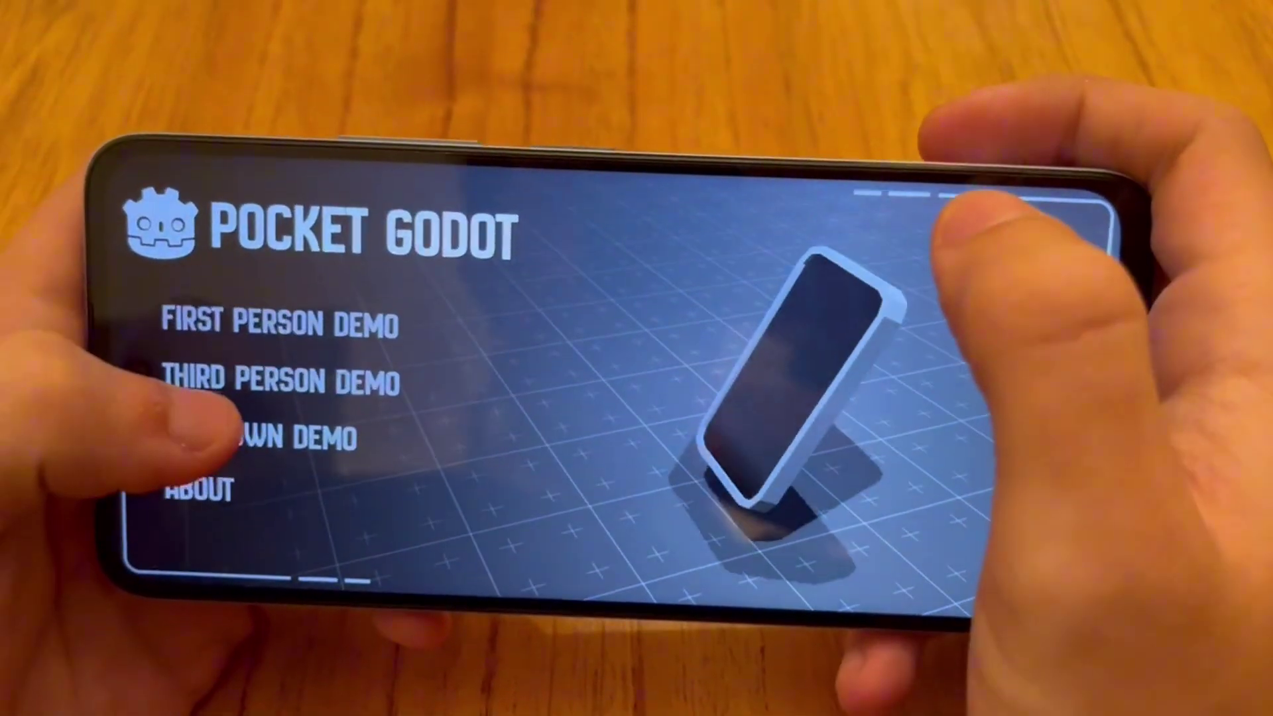
# Step: Try the top-down demo, moving the character across the level
pyautogui.click(219, 434)
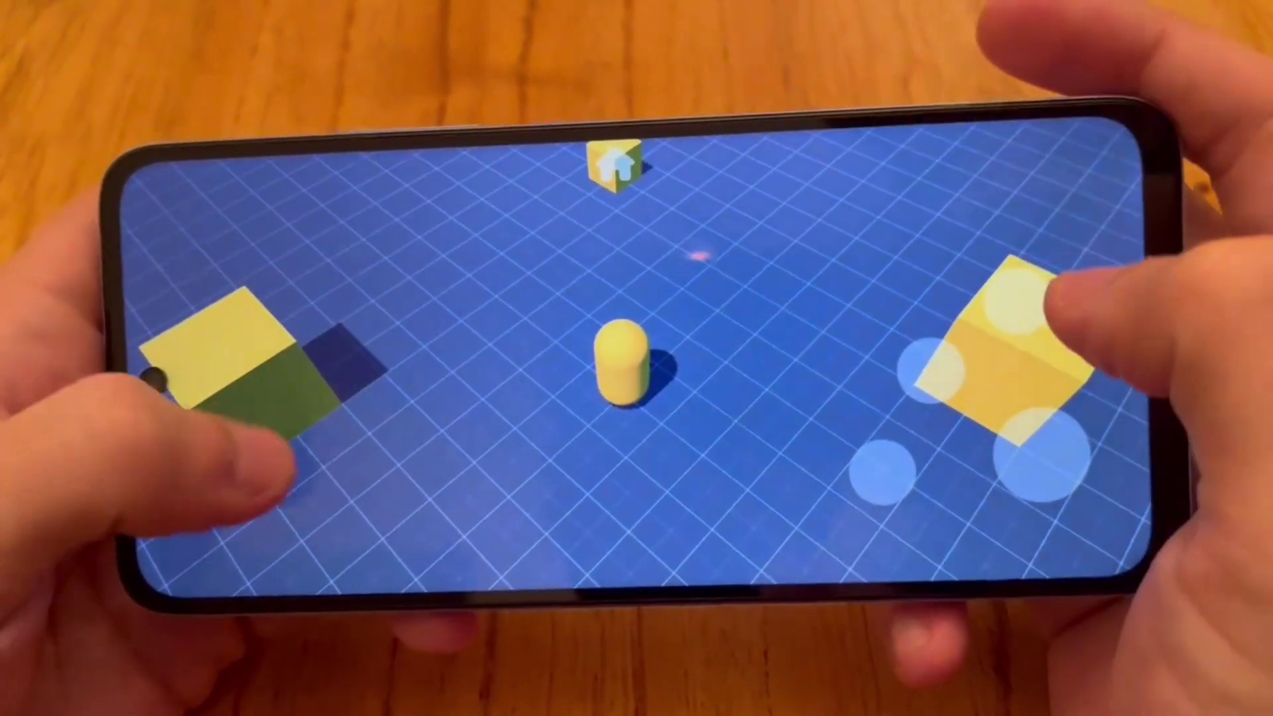
pyautogui.moveTo(233, 431); pyautogui.dragTo(202, 494)
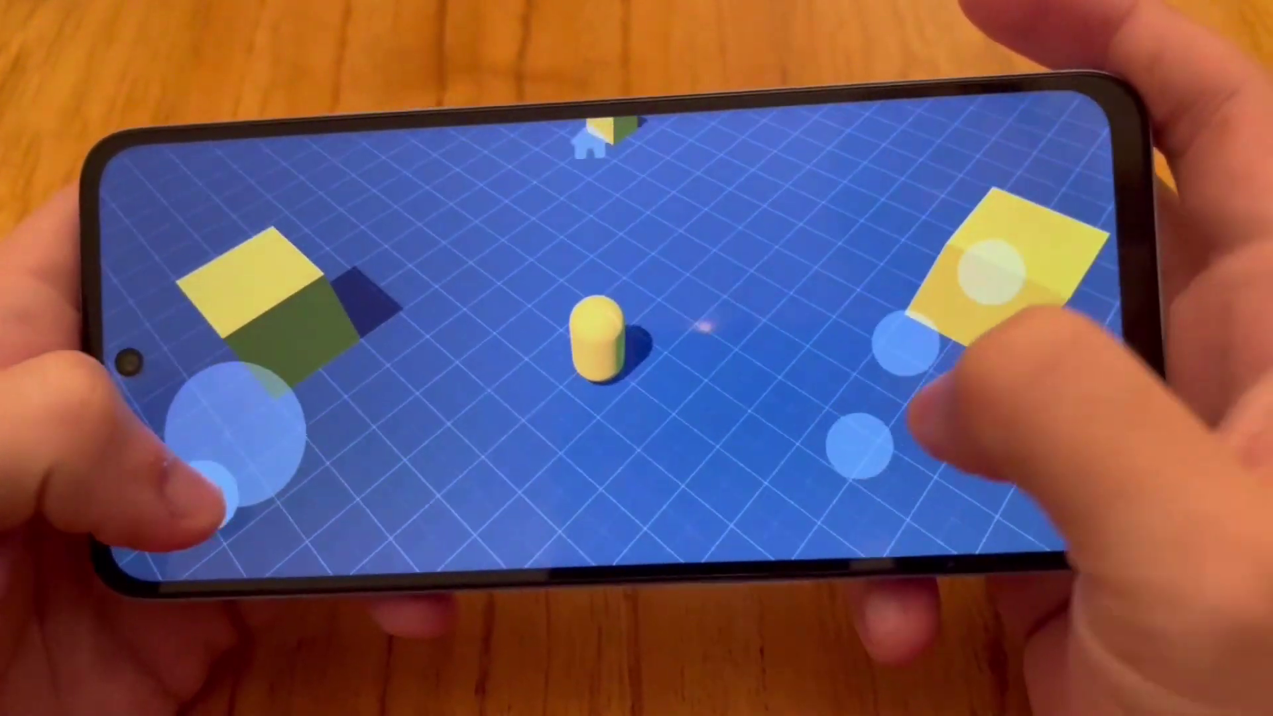
pyautogui.moveTo(279, 371); pyautogui.dragTo(199, 358)
# Step: Expand the YouTube video description to reveal the Pocket Godot project link
pyautogui.click(944, 278)
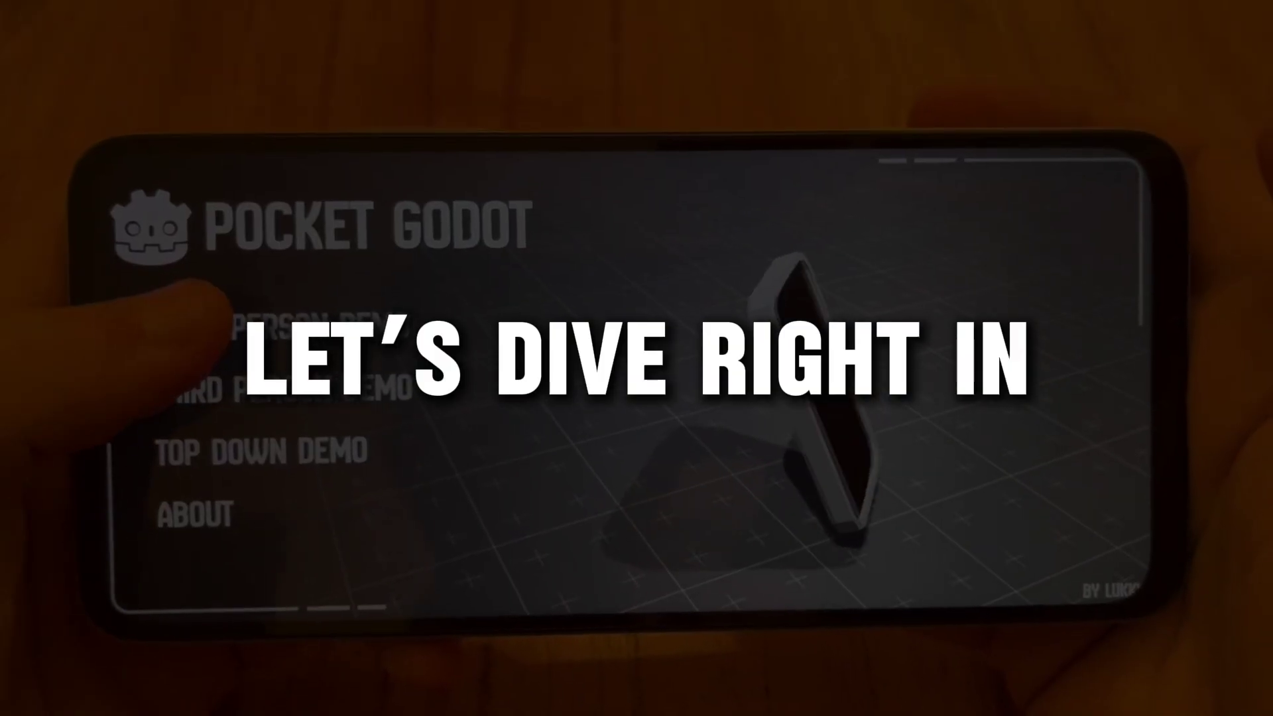
pyautogui.click(265, 320)
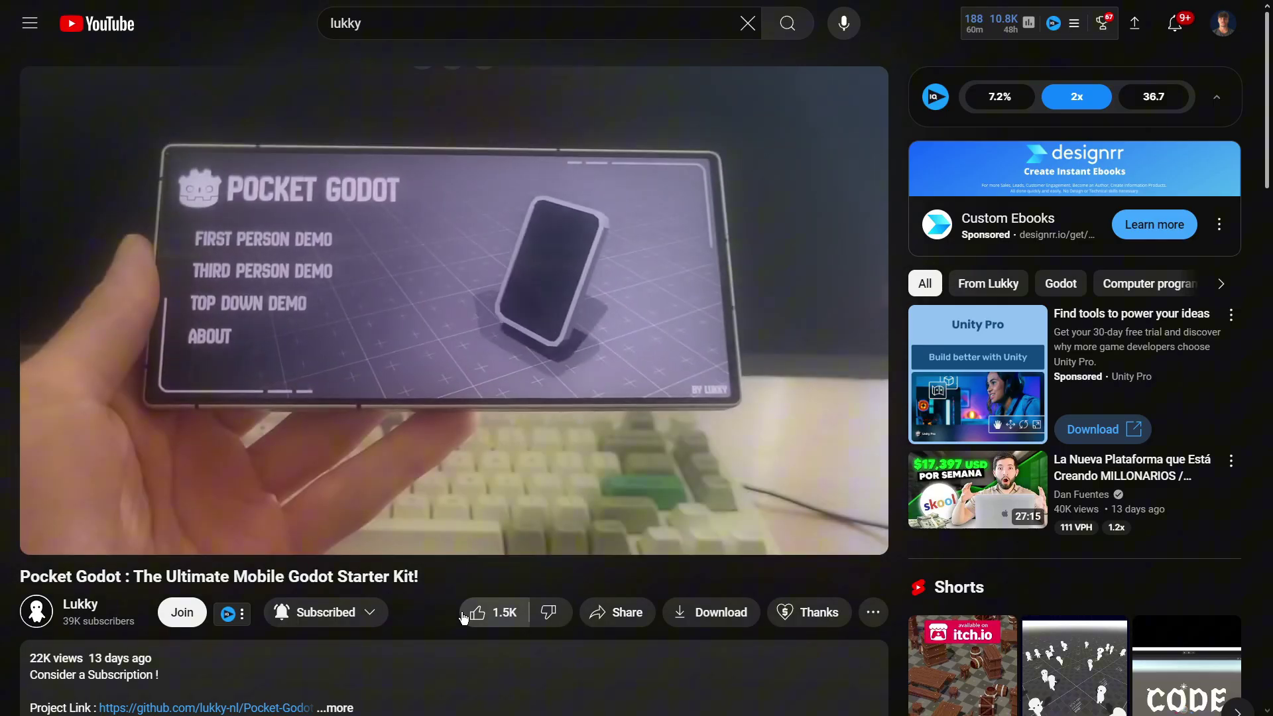
pyautogui.click(464, 618)
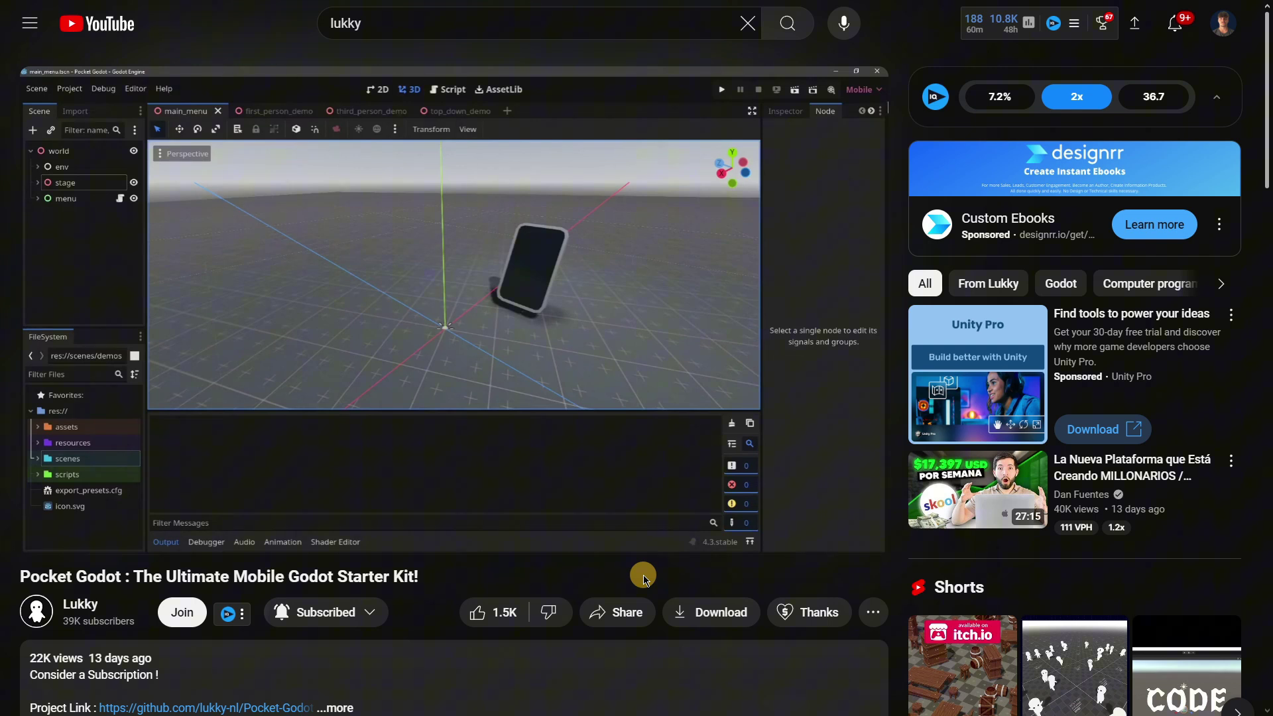
pyautogui.moveTo(33, 455)
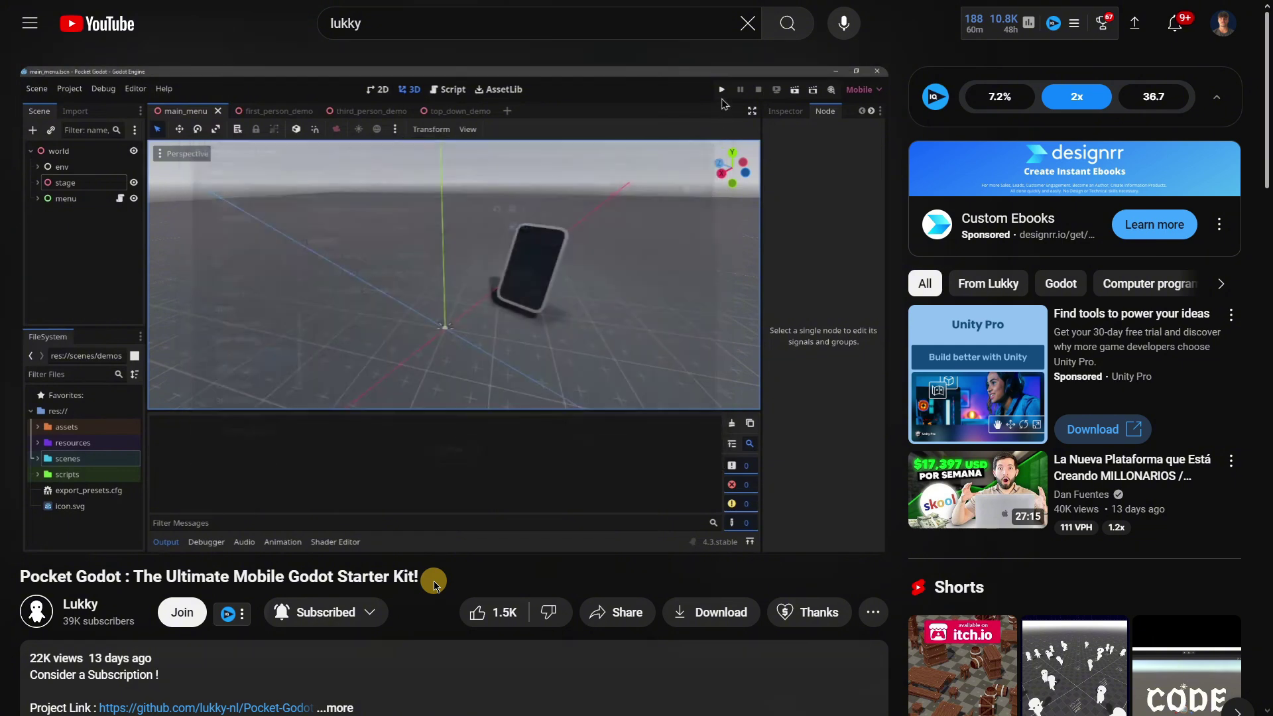
pyautogui.scroll(-4, 465, 473)
pyautogui.click(464, 473)
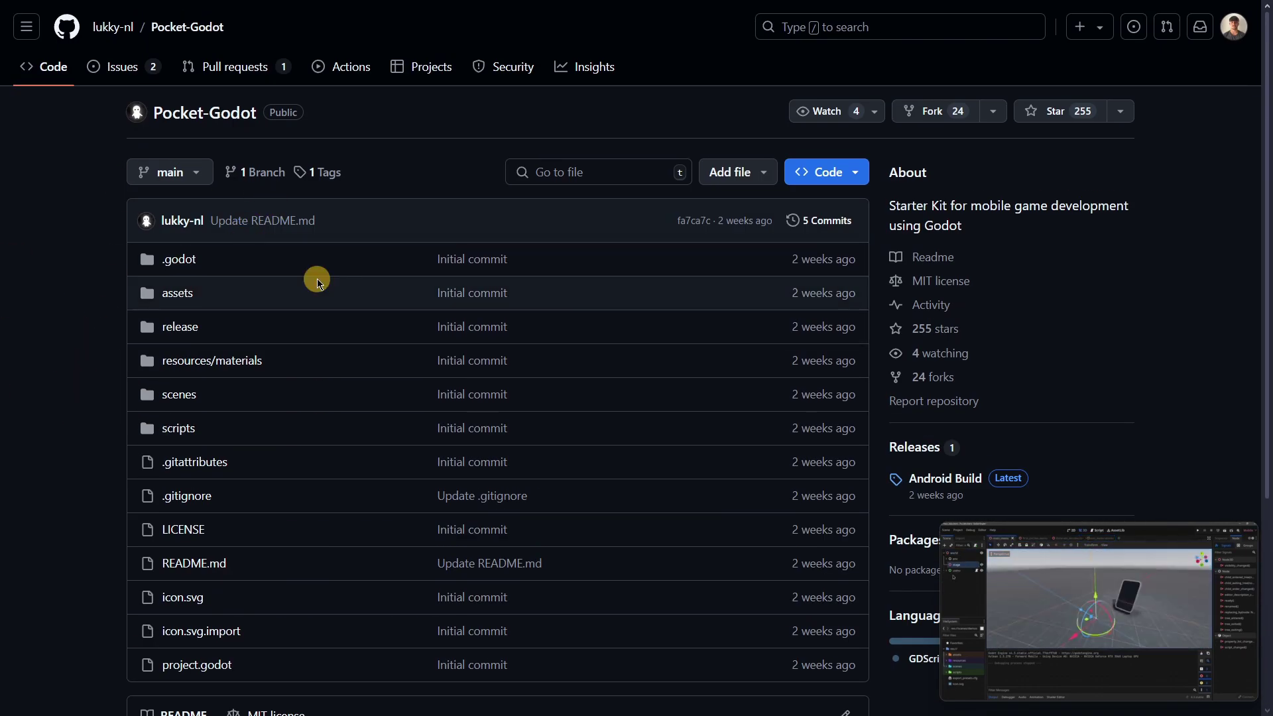
# Step: Close the floating video, view pocket_godot_v09.apk in the release folder, and return to the repo root
pyautogui.moveTo(1238, 584)
pyautogui.click(1237, 546)
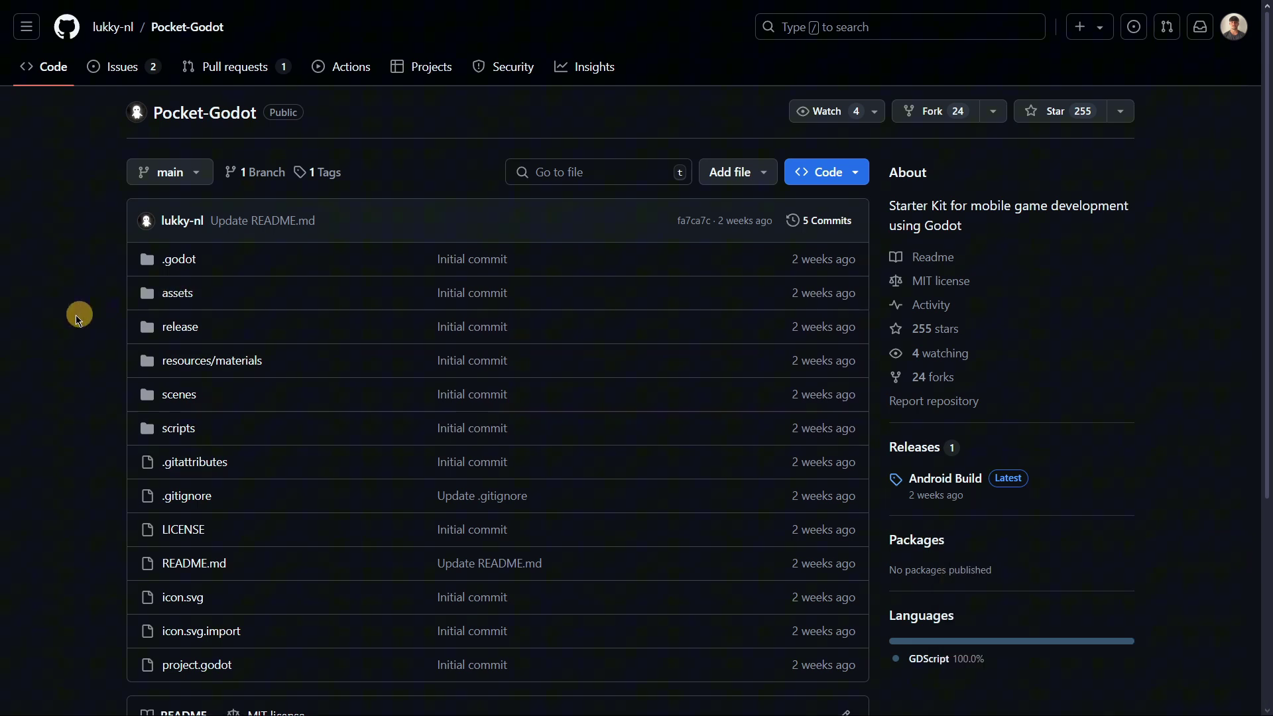
pyautogui.click(178, 328)
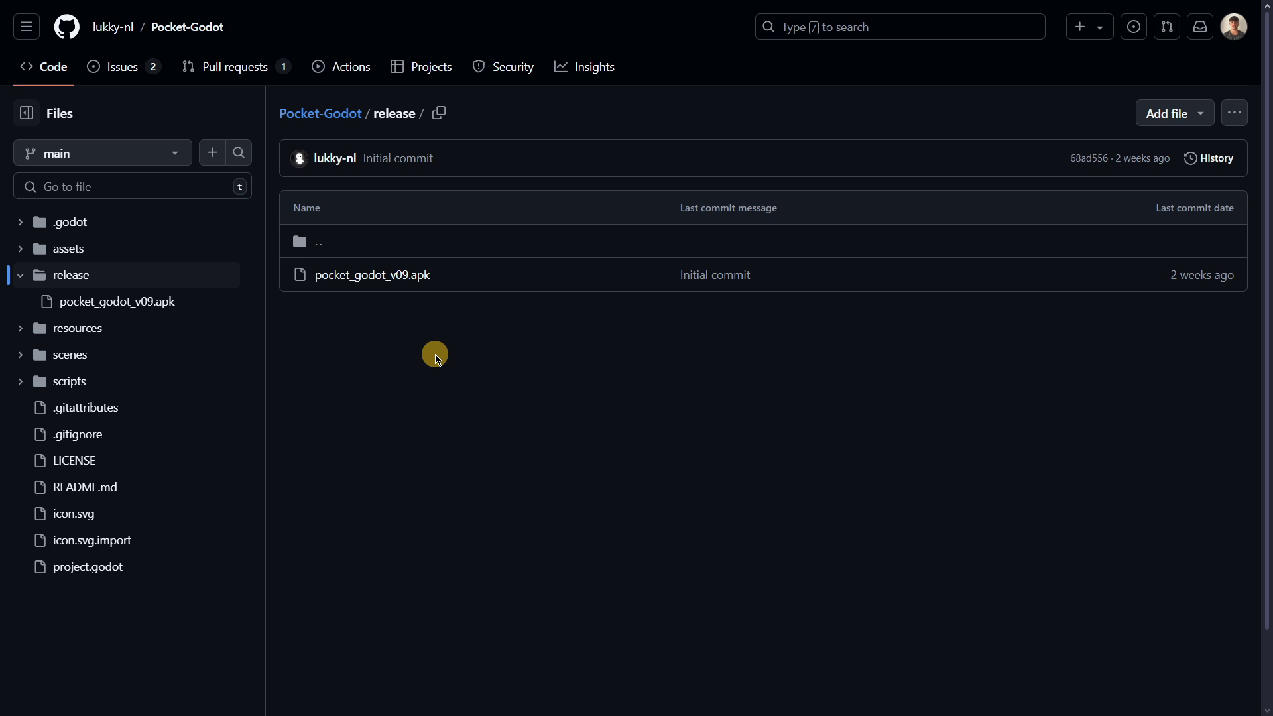
pyautogui.hotkey('alt', 'Left')
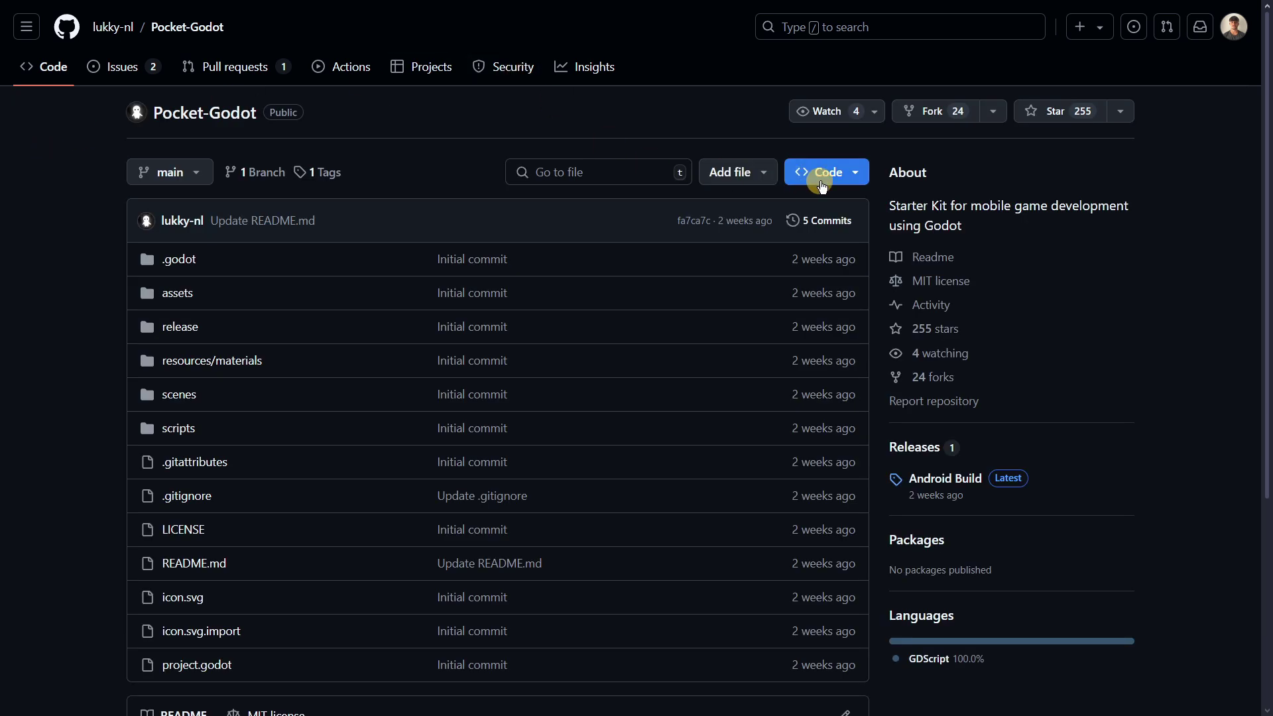
# Step: Download the repository as Pocket-Godot-main.zip from the Code menu's Download ZIP option
pyautogui.click(809, 173)
pyautogui.click(606, 435)
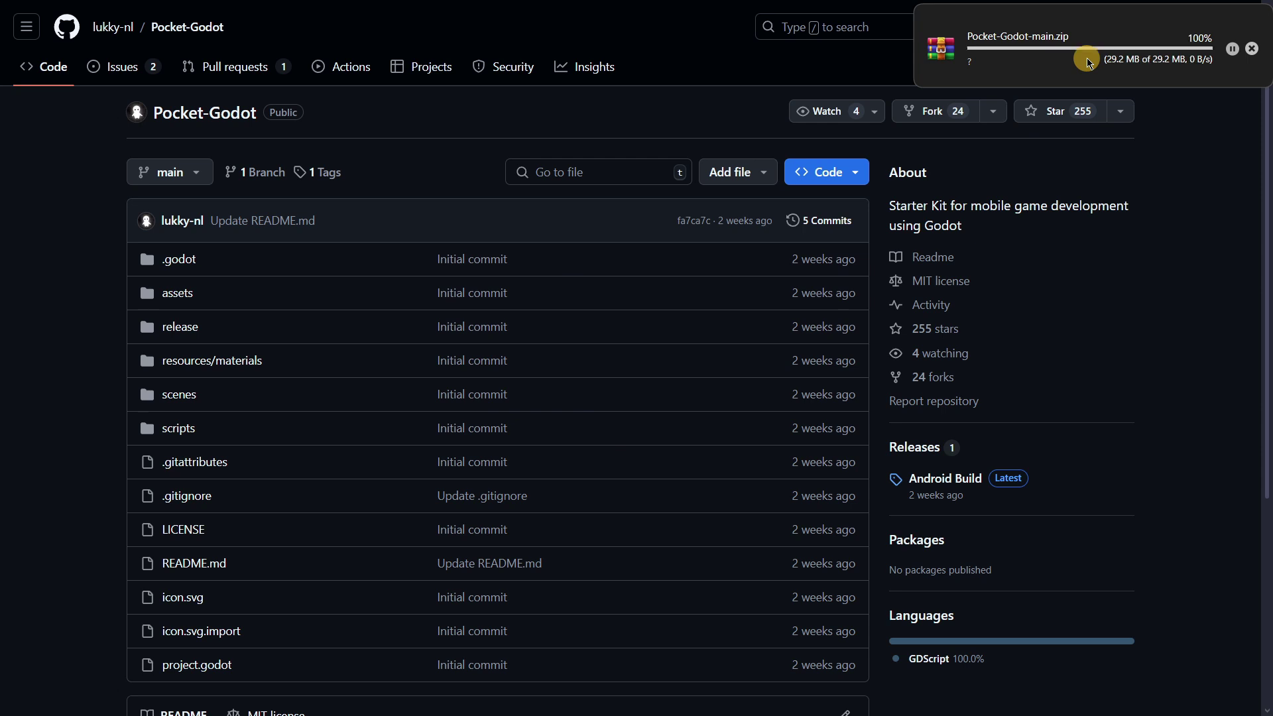
pyautogui.moveTo(474, 691)
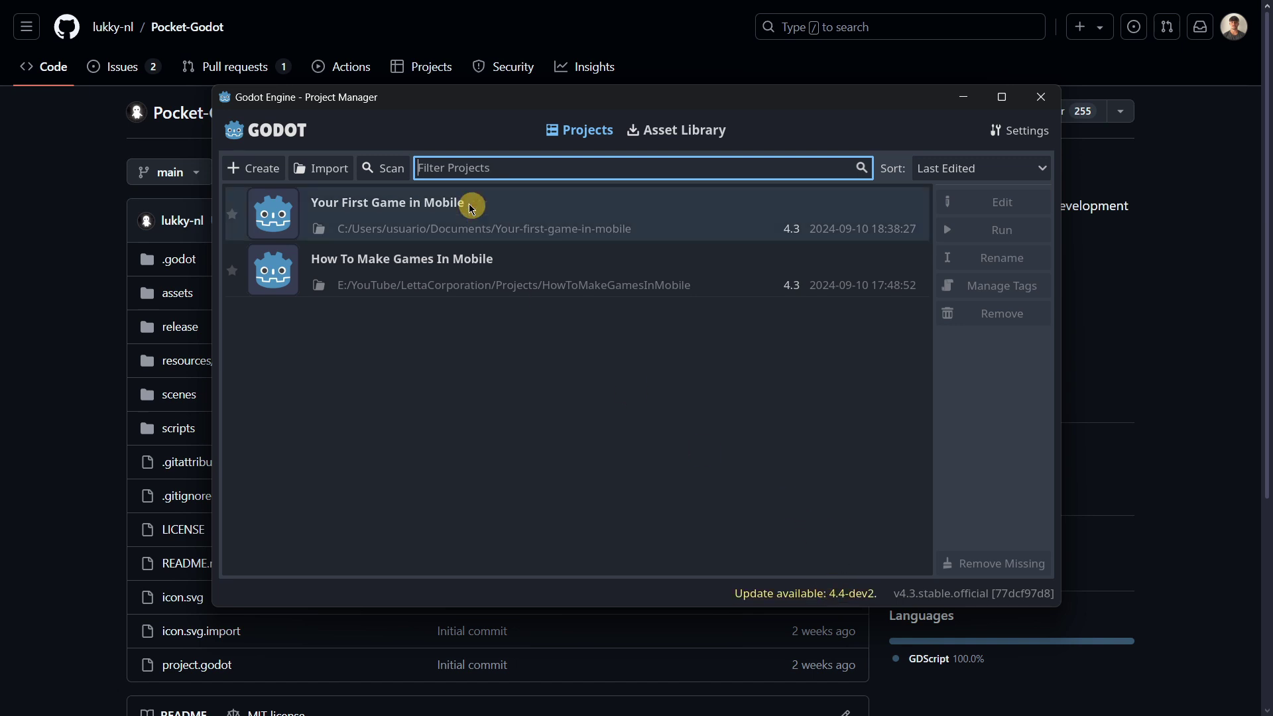
# Step: Choose Downloads/Pocket-Godot-main.zip as the project to import
pyautogui.click(332, 169)
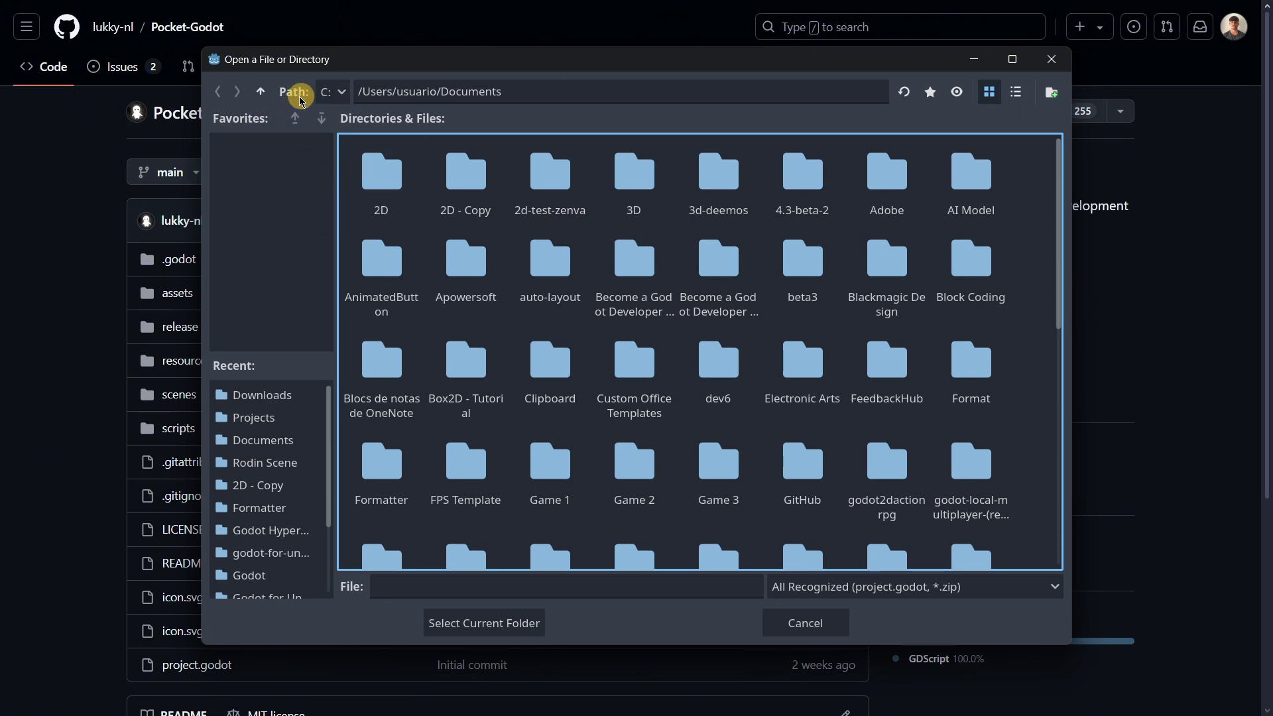
pyautogui.click(261, 92)
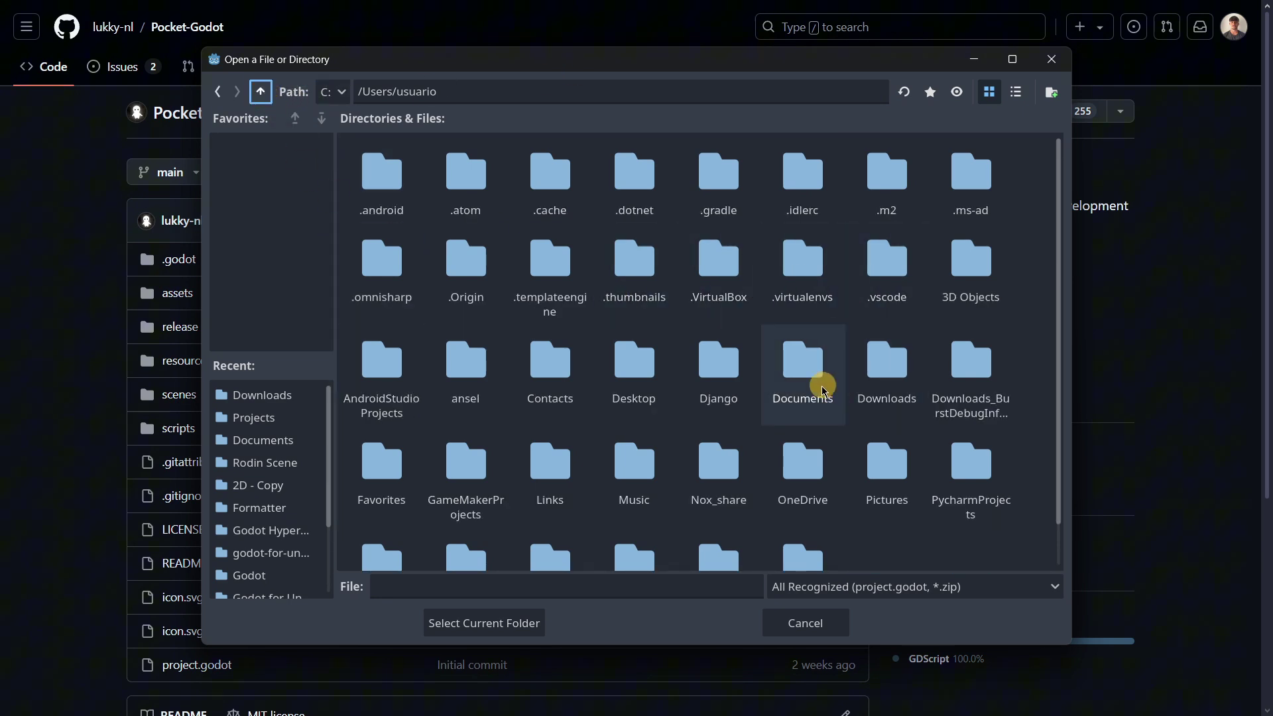
pyautogui.doubleClick(861, 375)
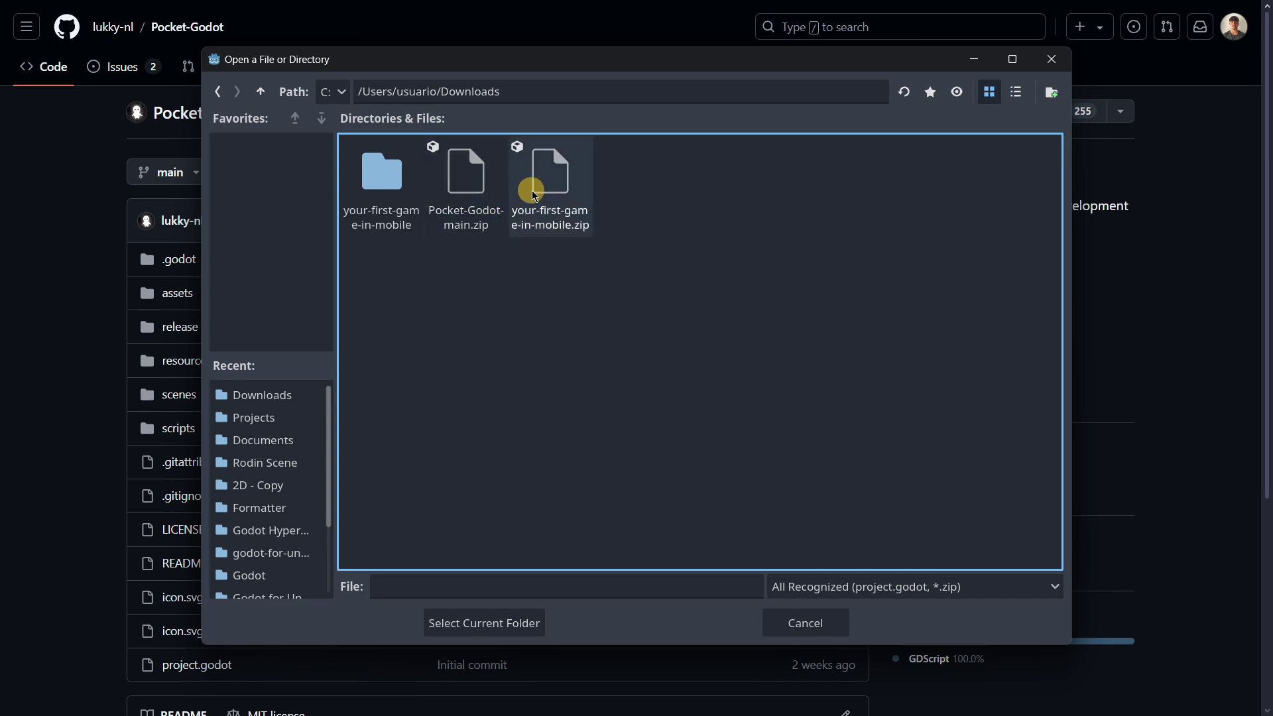
pyautogui.doubleClick(462, 203)
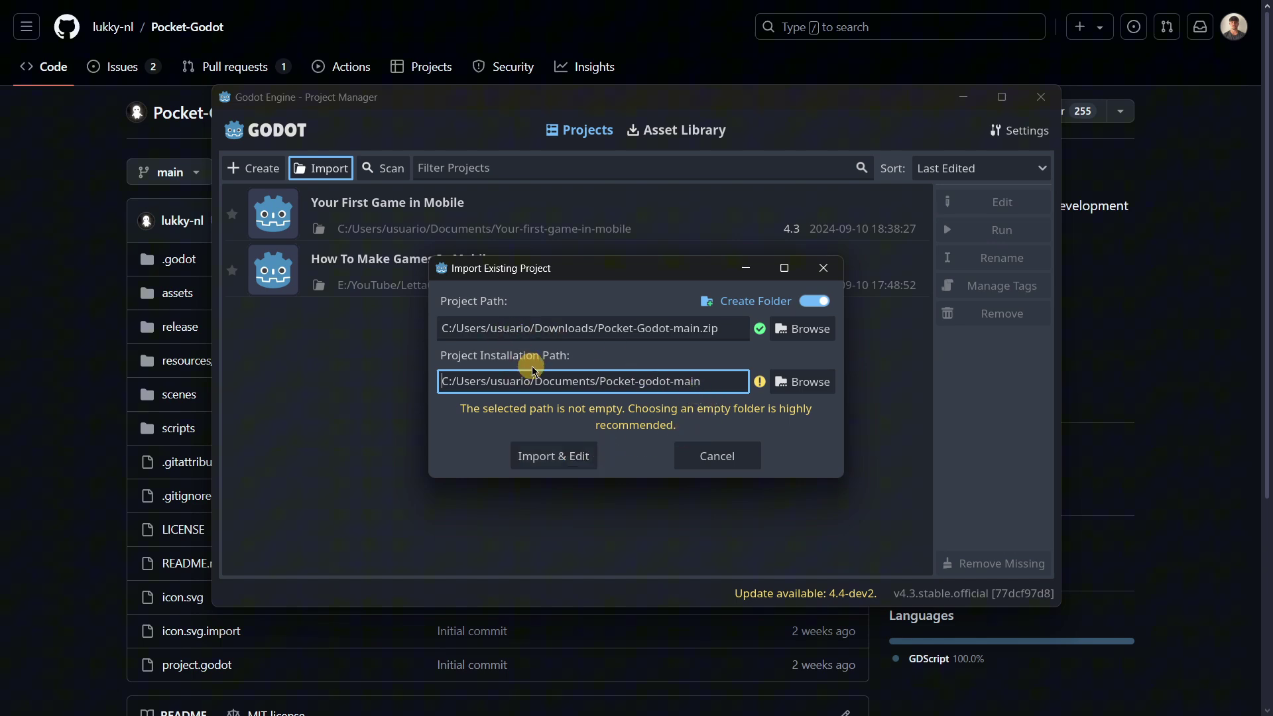
# Step: Set the project's installation folder to Downloads and confirm the import
pyautogui.click(812, 382)
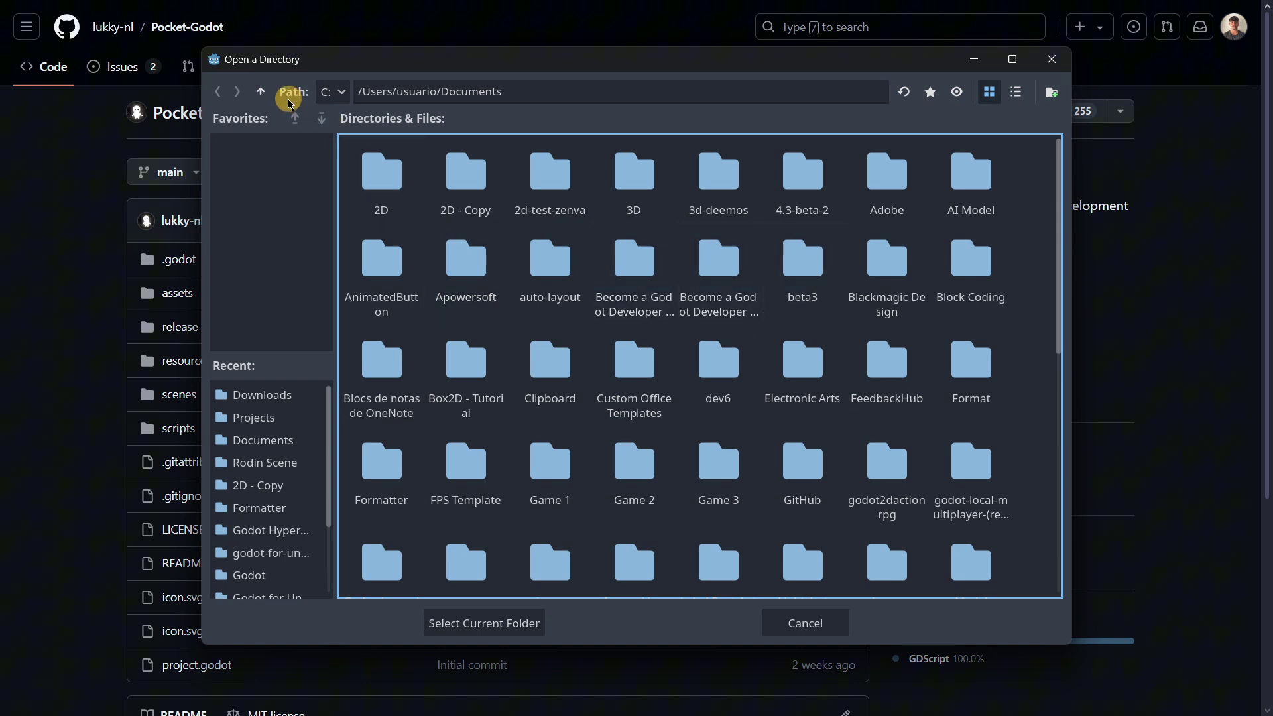
pyautogui.click(268, 98)
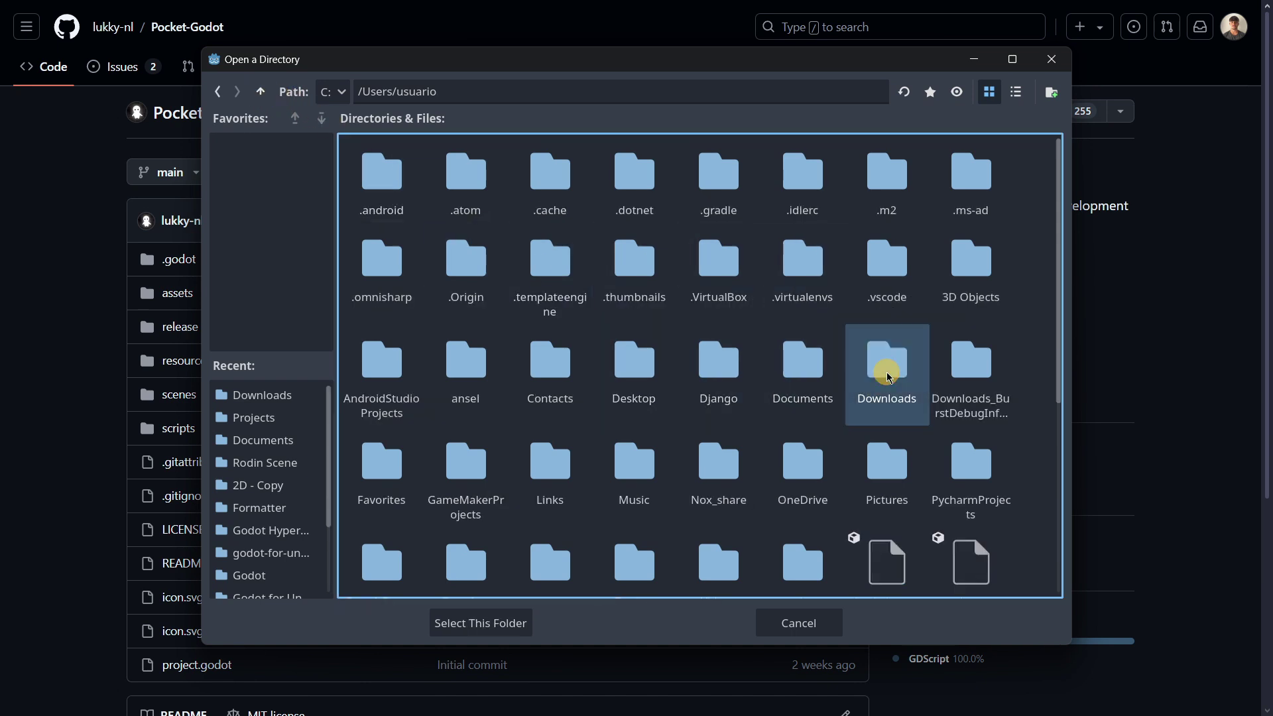
pyautogui.doubleClick(887, 370)
pyautogui.click(488, 621)
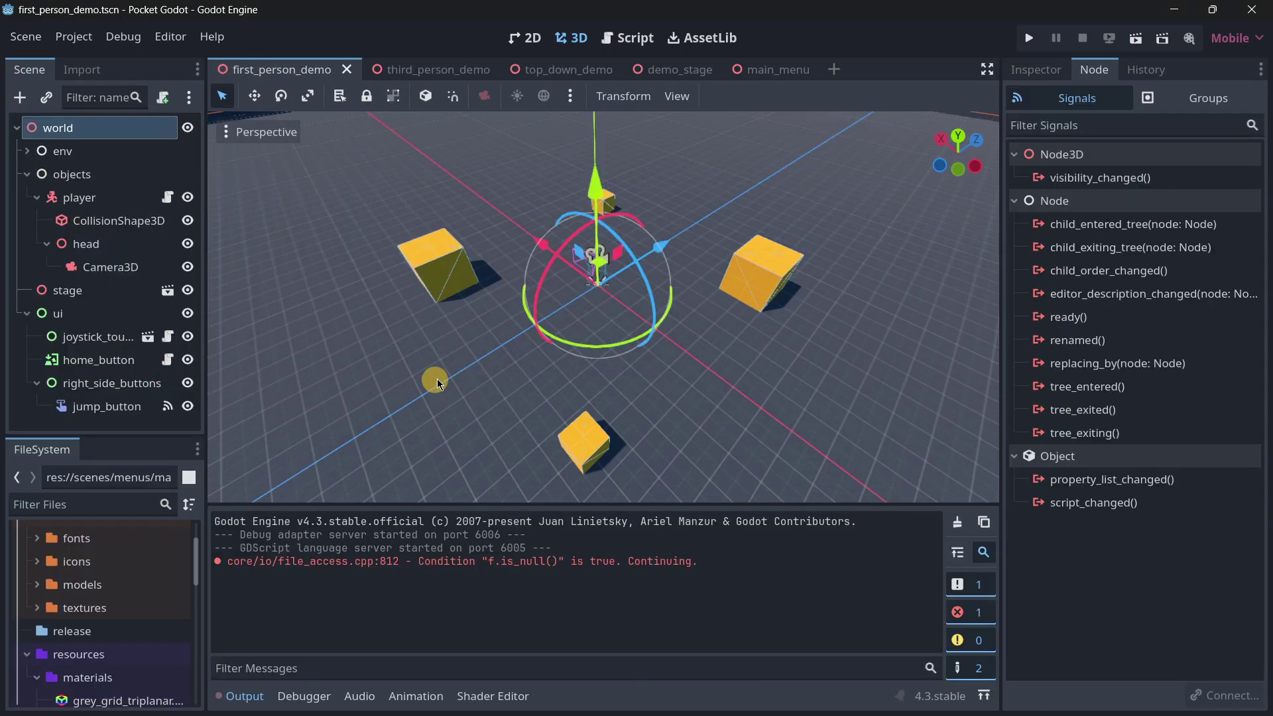
# Step: Hide the output panel and select the stage floor in the 3D view
pyautogui.scroll(-10, 523, 306)
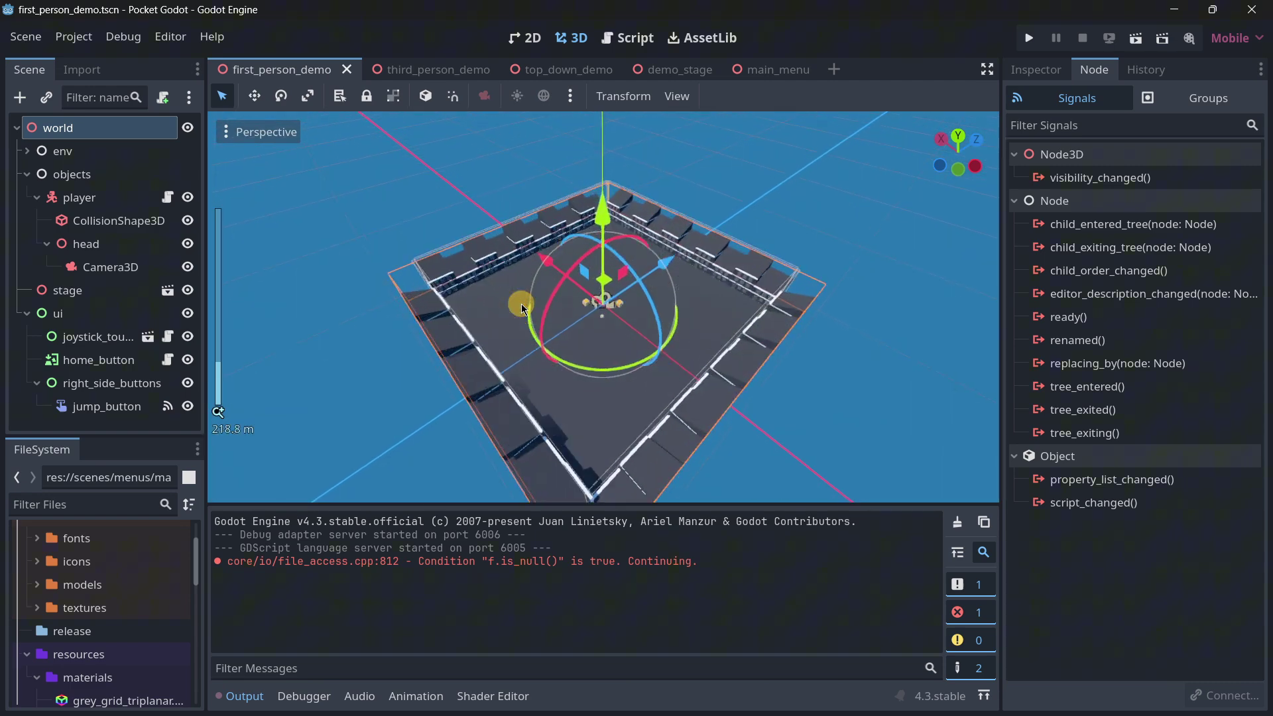
pyautogui.click(243, 695)
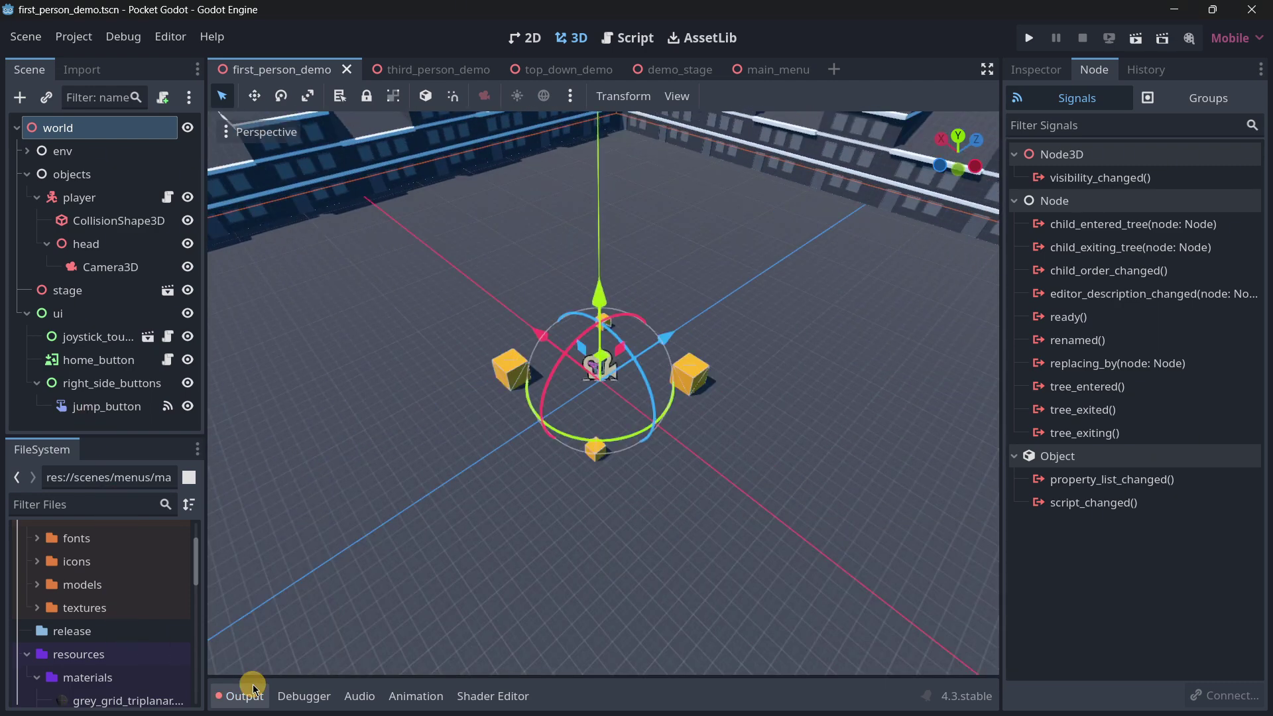
pyautogui.scroll(3, 164, 597)
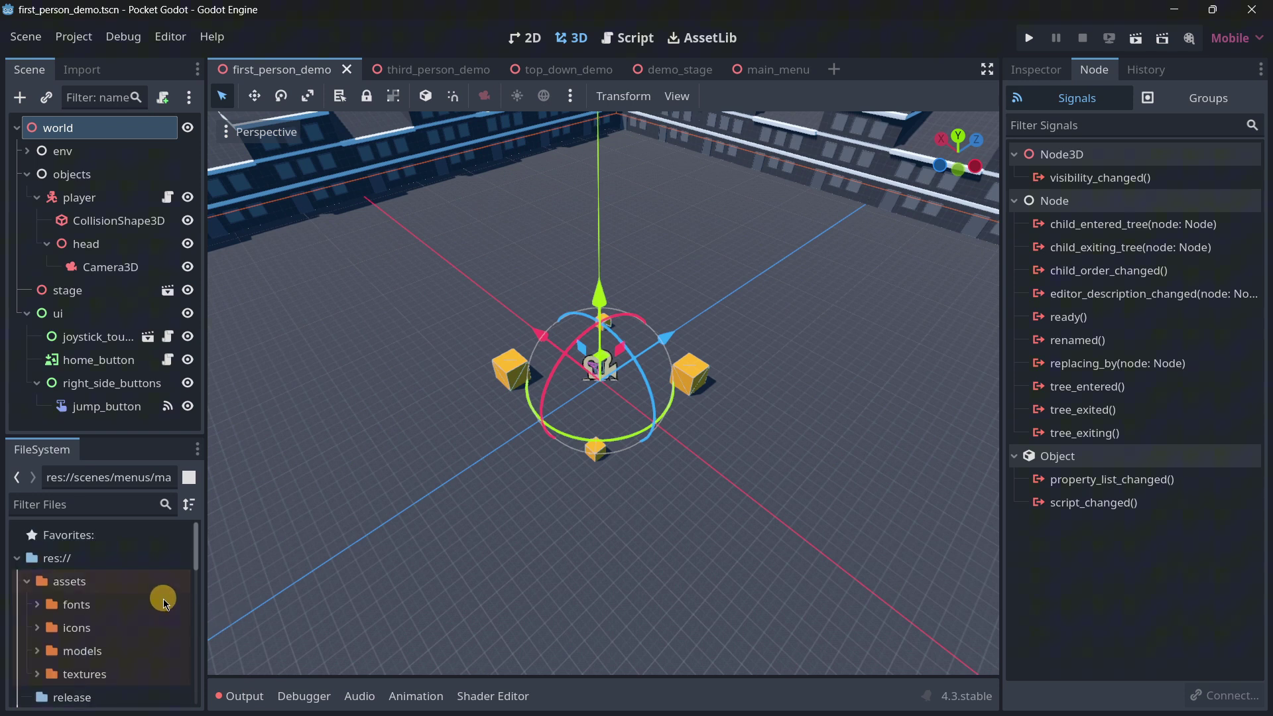
pyautogui.scroll(-4, 82, 640)
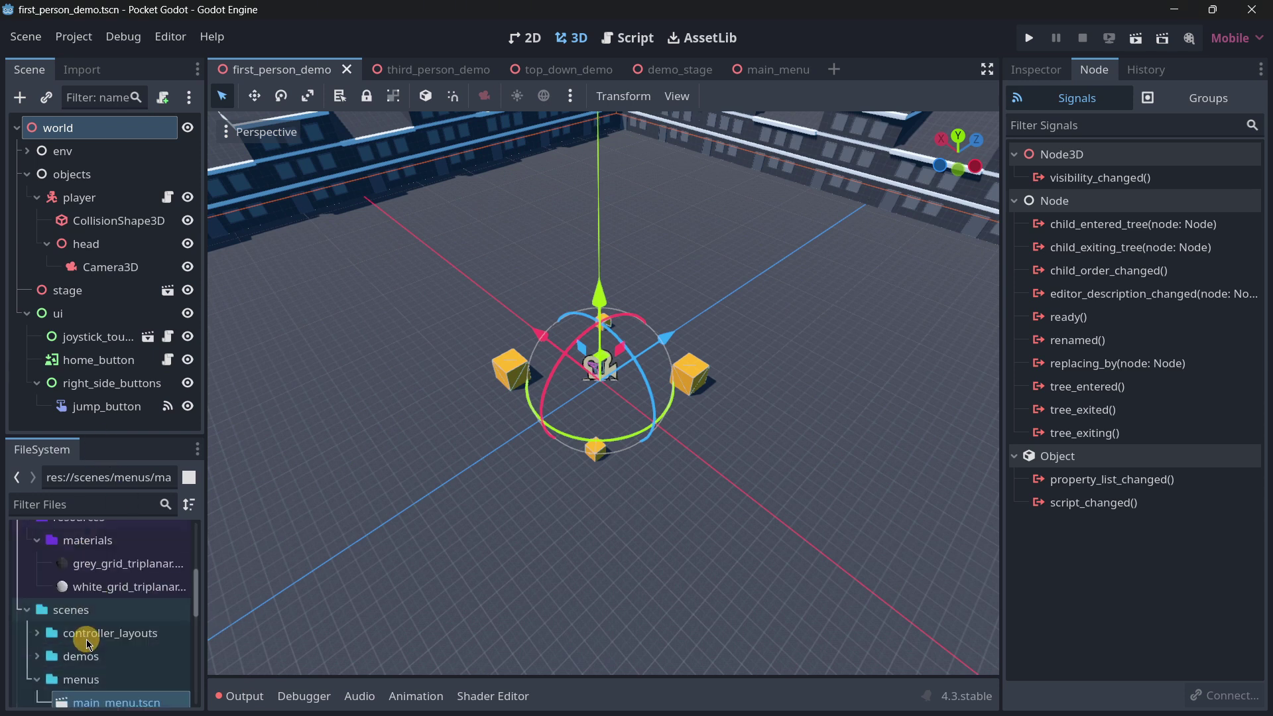
pyautogui.scroll(-3, 88, 643)
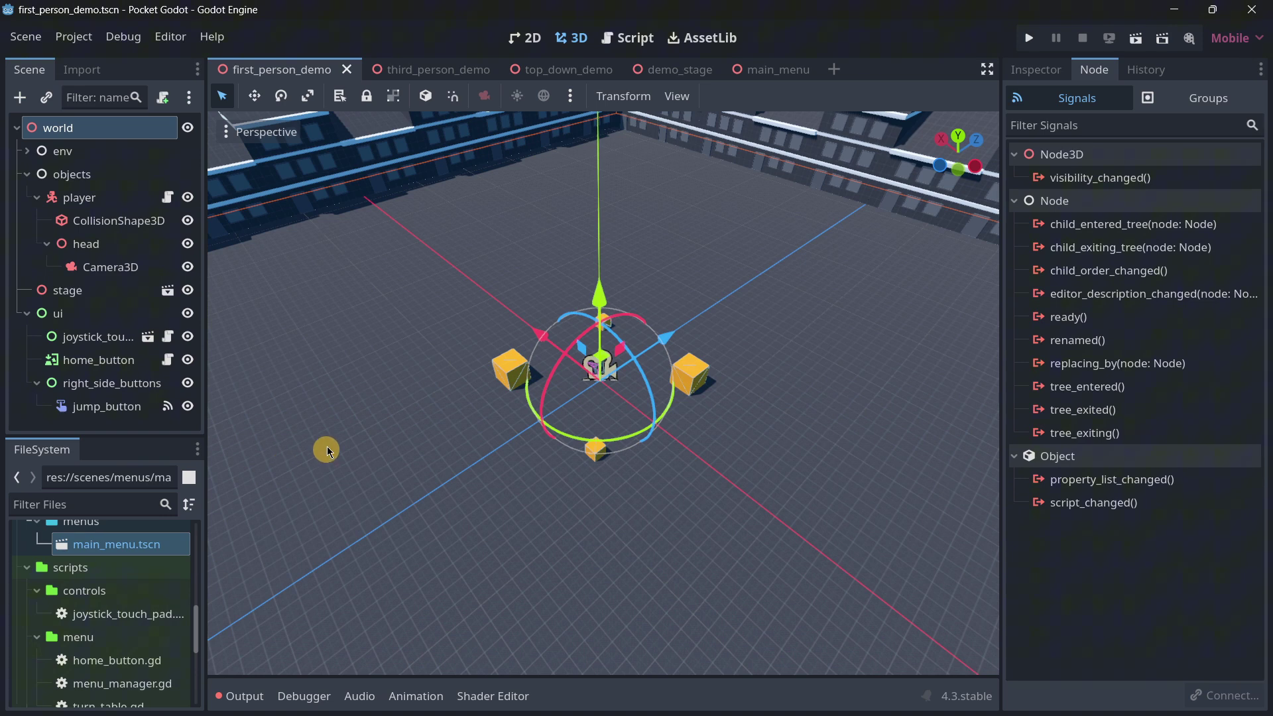
pyautogui.scroll(5, 447, 419)
pyautogui.scroll(-5, 447, 420)
pyautogui.click(403, 308)
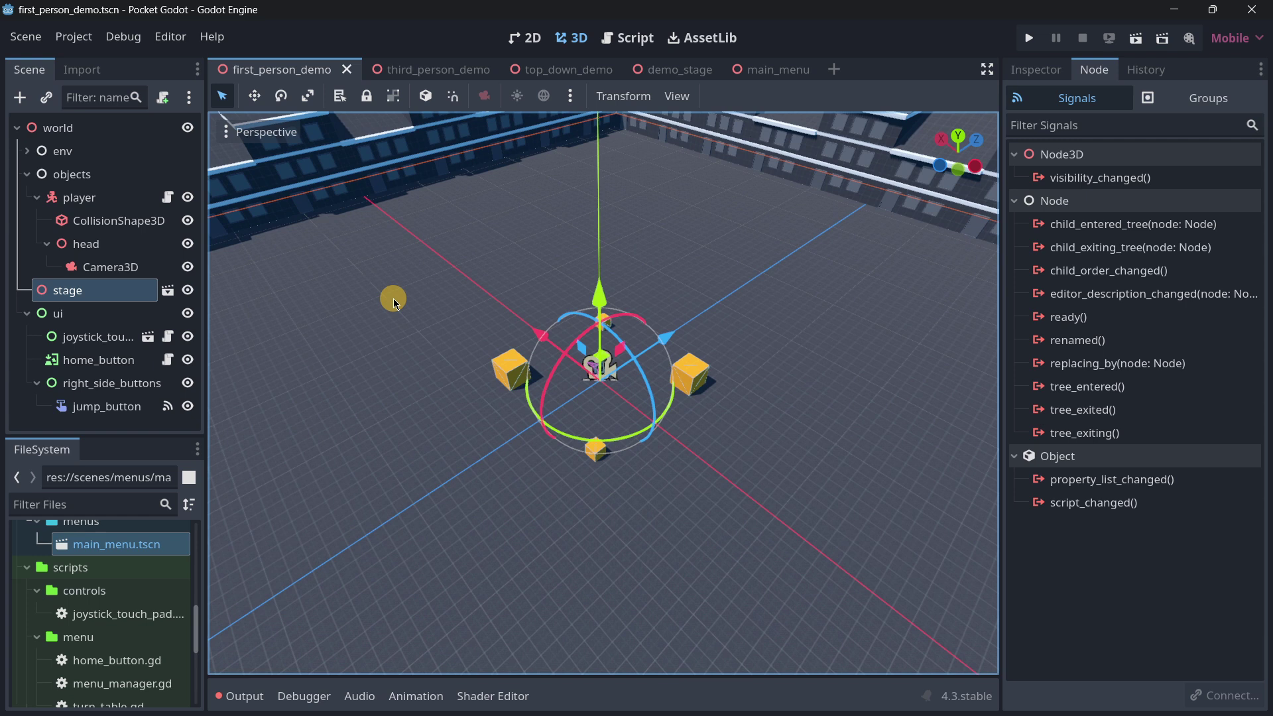
# Step: Collapse the assets, resources, scenes and scripts folders in the FileSystem dock
pyautogui.moveTo(111, 435); pyautogui.dragTo(125, 372)
pyautogui.scroll(3, 85, 588)
pyautogui.scroll(8, 84, 588)
pyautogui.click(26, 521)
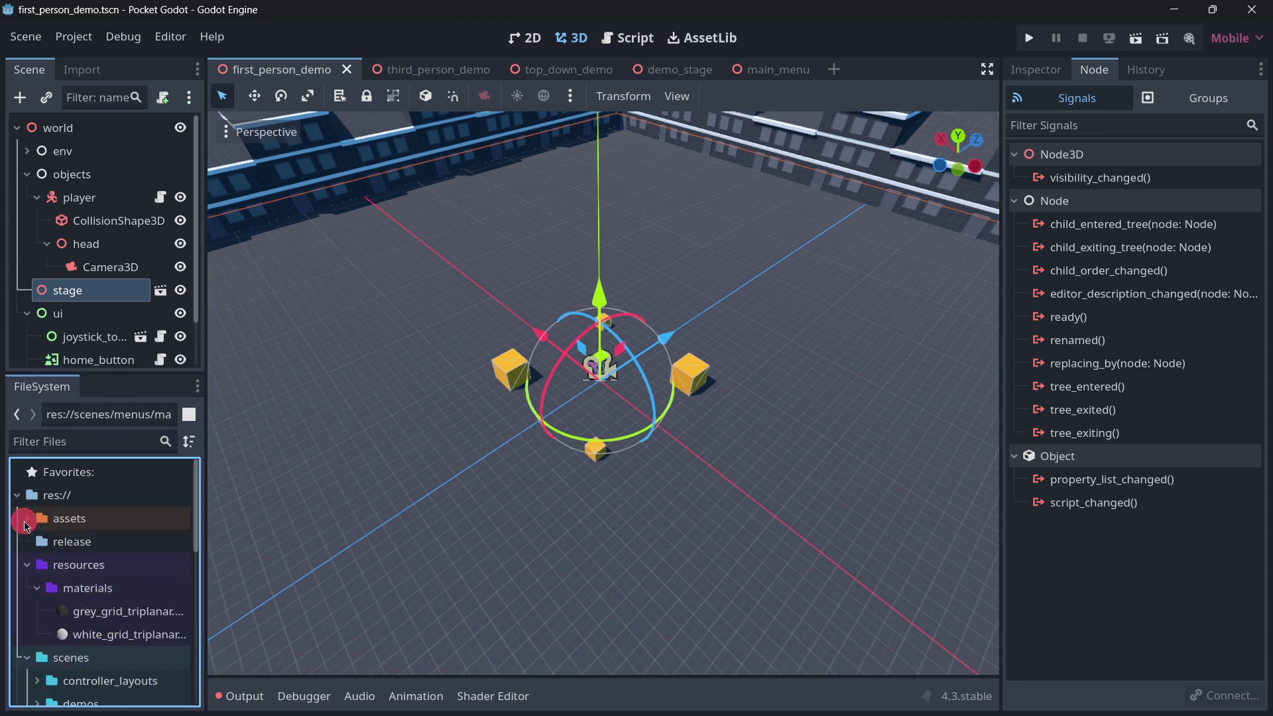
pyautogui.click(33, 564)
pyautogui.click(31, 587)
pyautogui.scroll(-1, 30, 588)
pyautogui.click(30, 588)
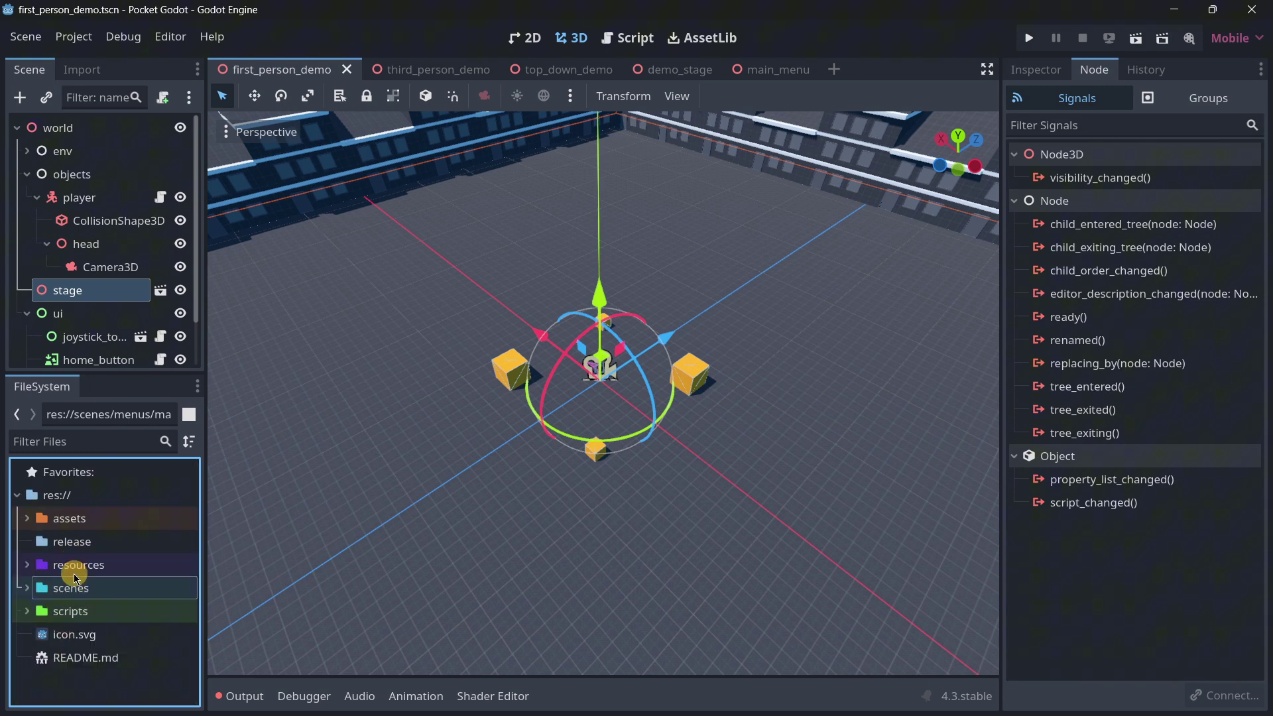
# Step: Expand resources, scenes, controller_layouts, demos and top_down_spells, and widen the docks
pyautogui.click(27, 564)
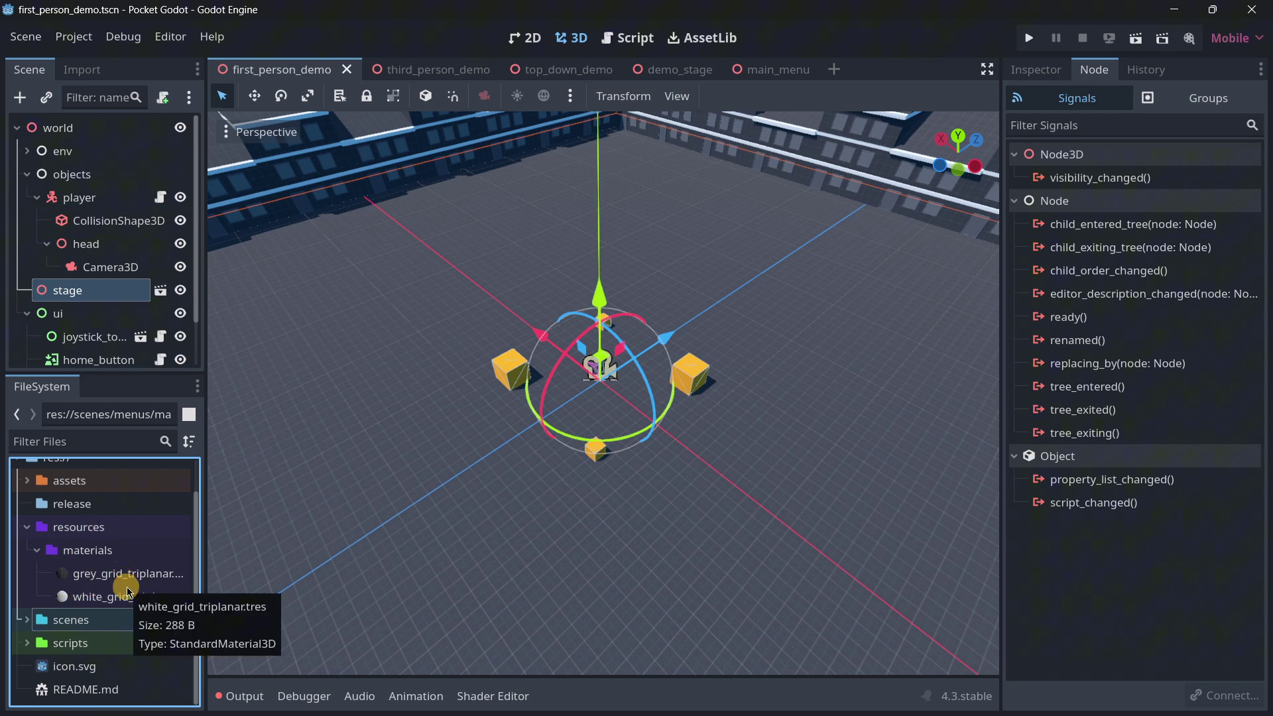
pyautogui.click(27, 619)
pyautogui.scroll(-3, 27, 616)
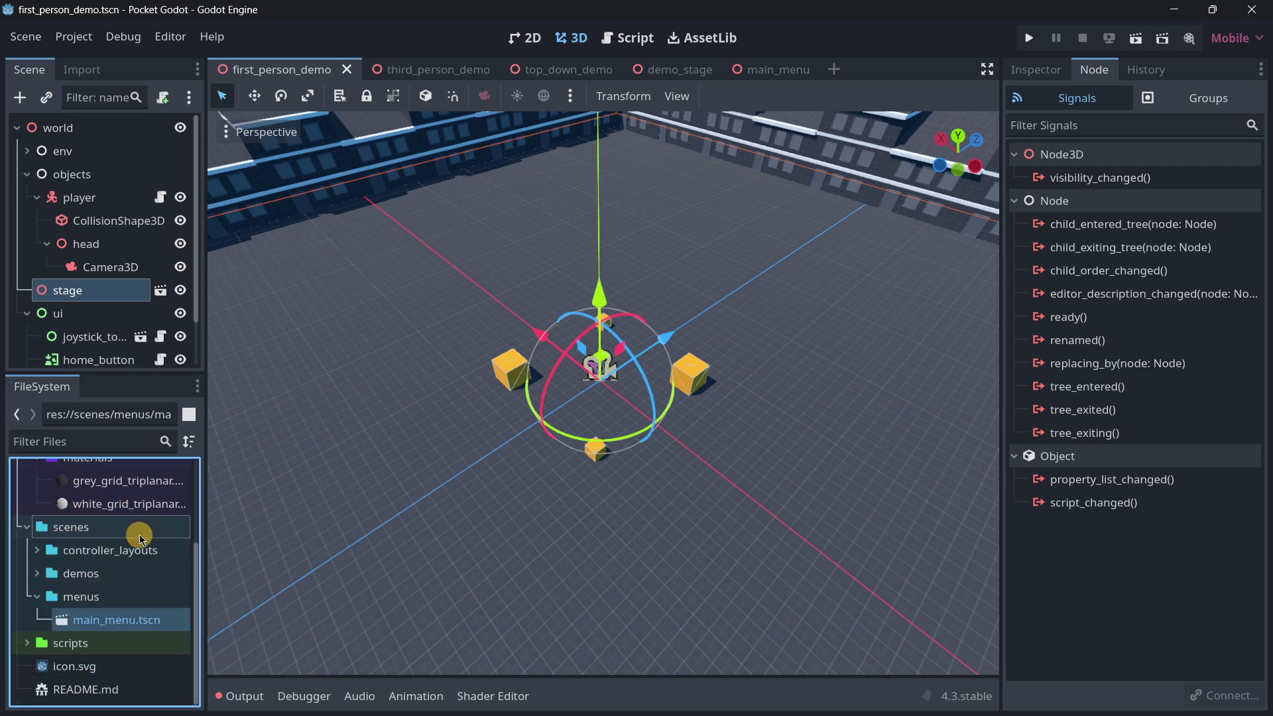
pyautogui.click(36, 556)
pyautogui.scroll(-1, 39, 567)
pyautogui.click(37, 572)
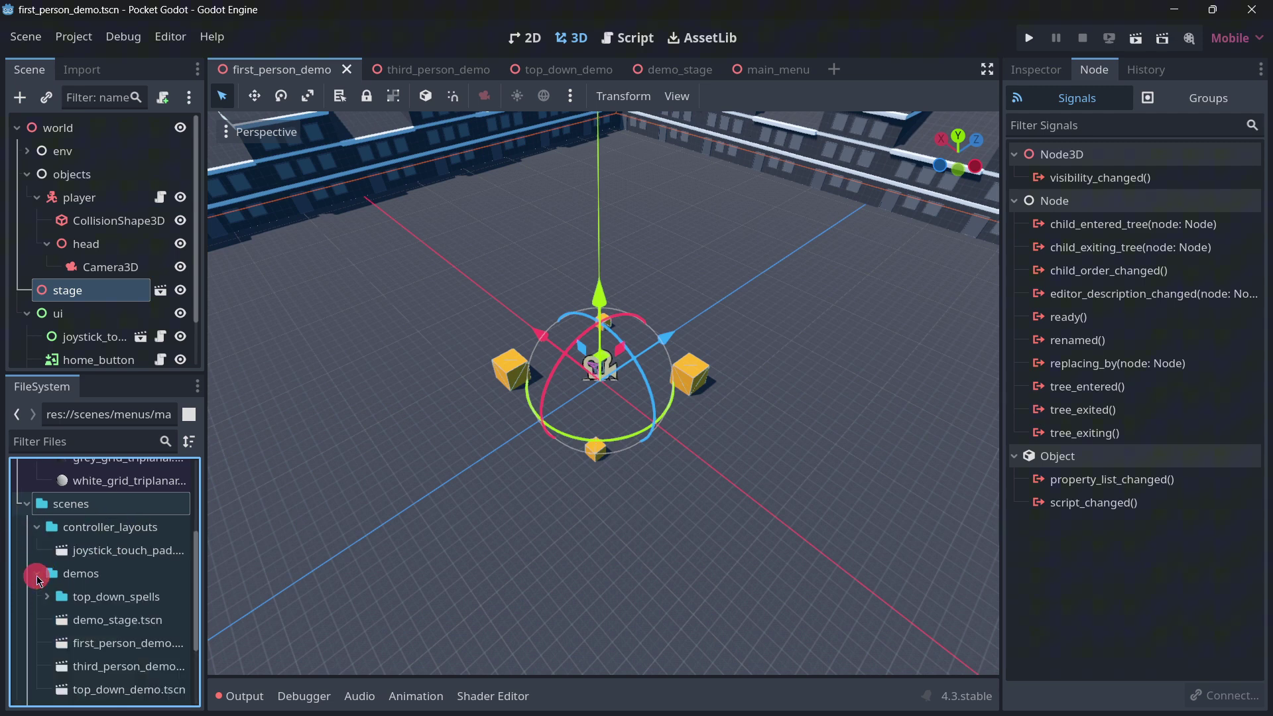
pyautogui.scroll(-1, 92, 565)
pyautogui.click(47, 565)
pyautogui.scroll(-3, 141, 517)
pyautogui.scroll(2, 140, 524)
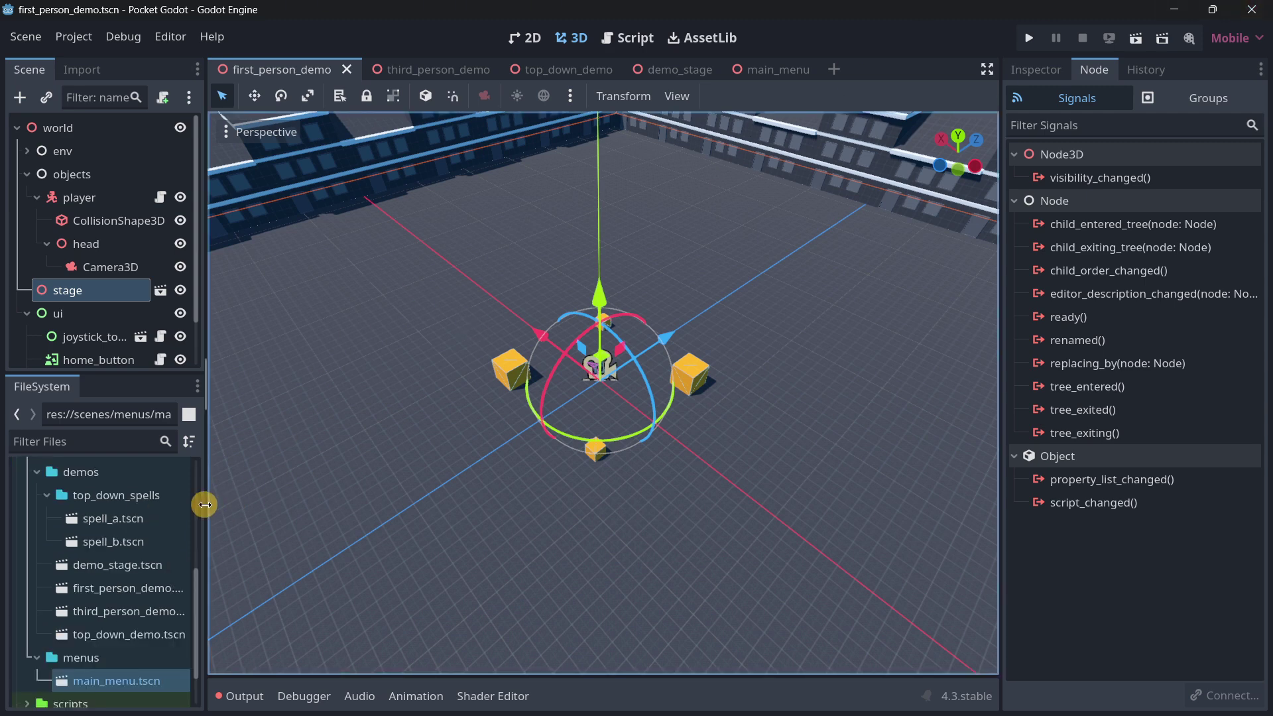
pyautogui.moveTo(204, 505); pyautogui.dragTo(264, 510)
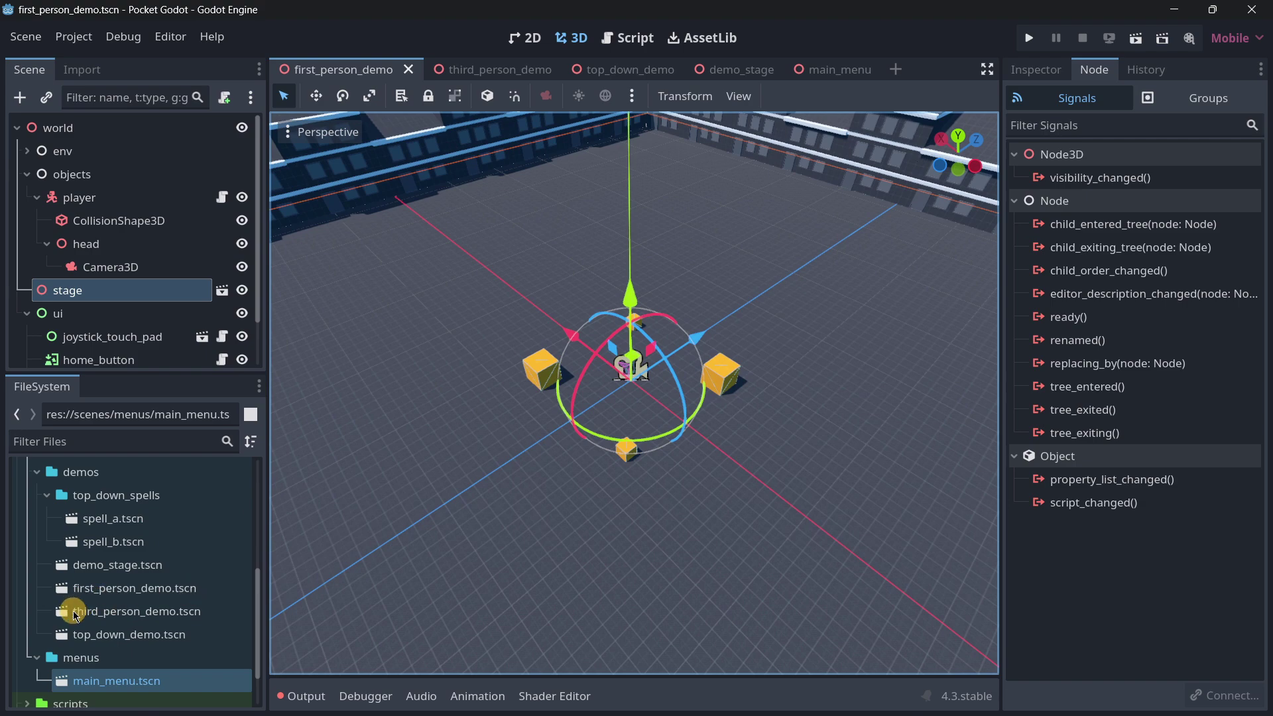
# Step: Open top_down_demo.tscn, then its stage node's demo_stage scene, and orbit the arena
pyautogui.doubleClick(89, 634)
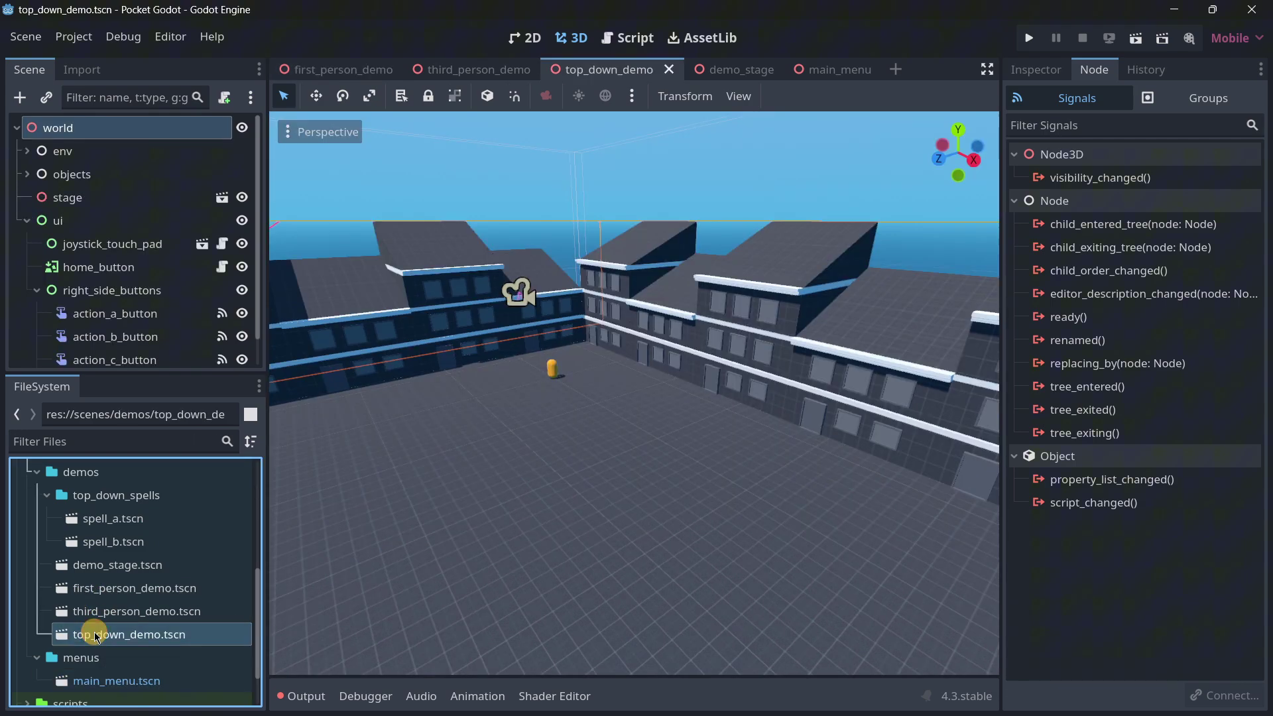
pyautogui.scroll(5, 532, 339)
pyautogui.moveTo(522, 338); pyautogui.dragTo(636, 365, button='middle')
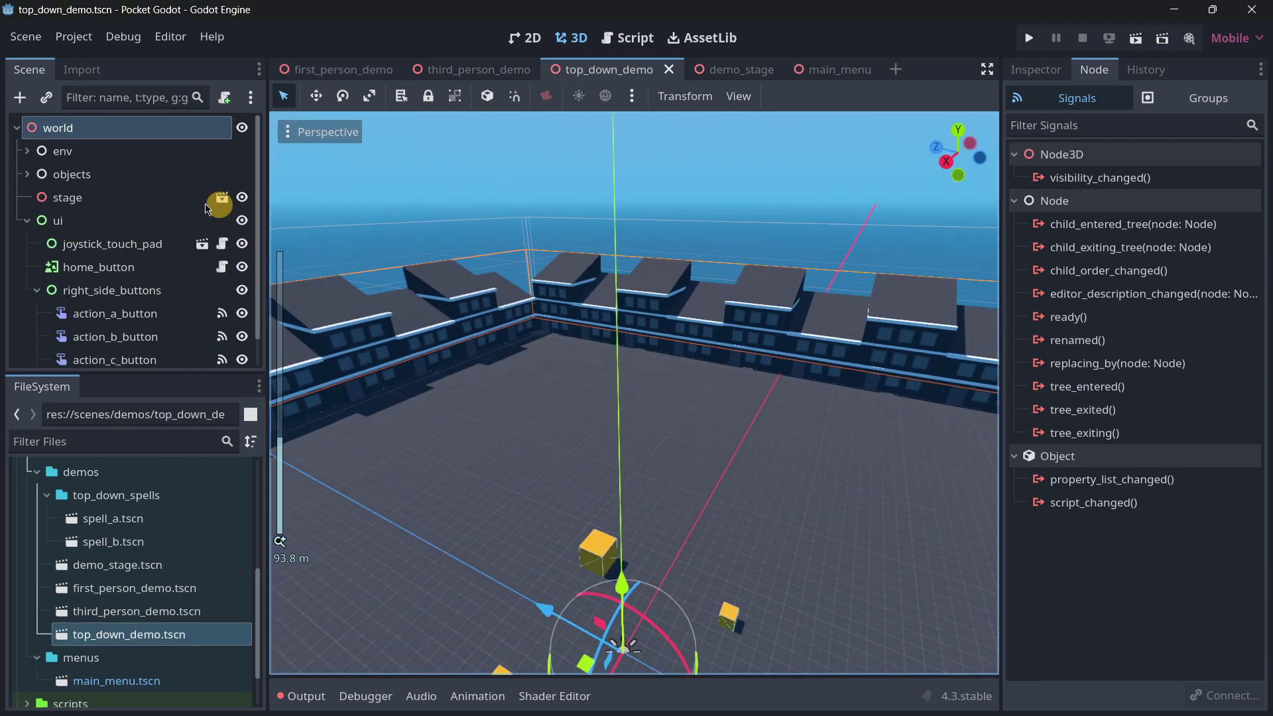
pyautogui.click(58, 199)
pyautogui.scroll(-5, 707, 366)
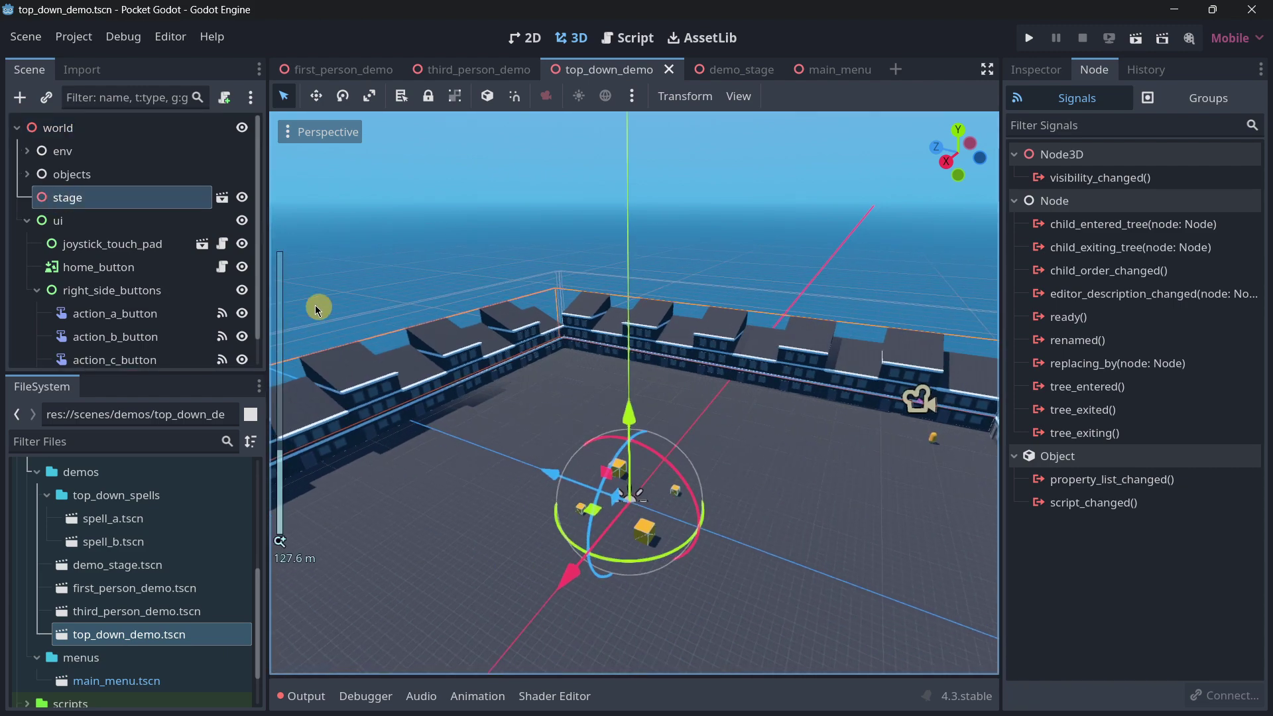
pyautogui.click(222, 199)
pyautogui.moveTo(680, 320); pyautogui.dragTo(599, 292, button='middle')
pyautogui.scroll(15, 590, 292)
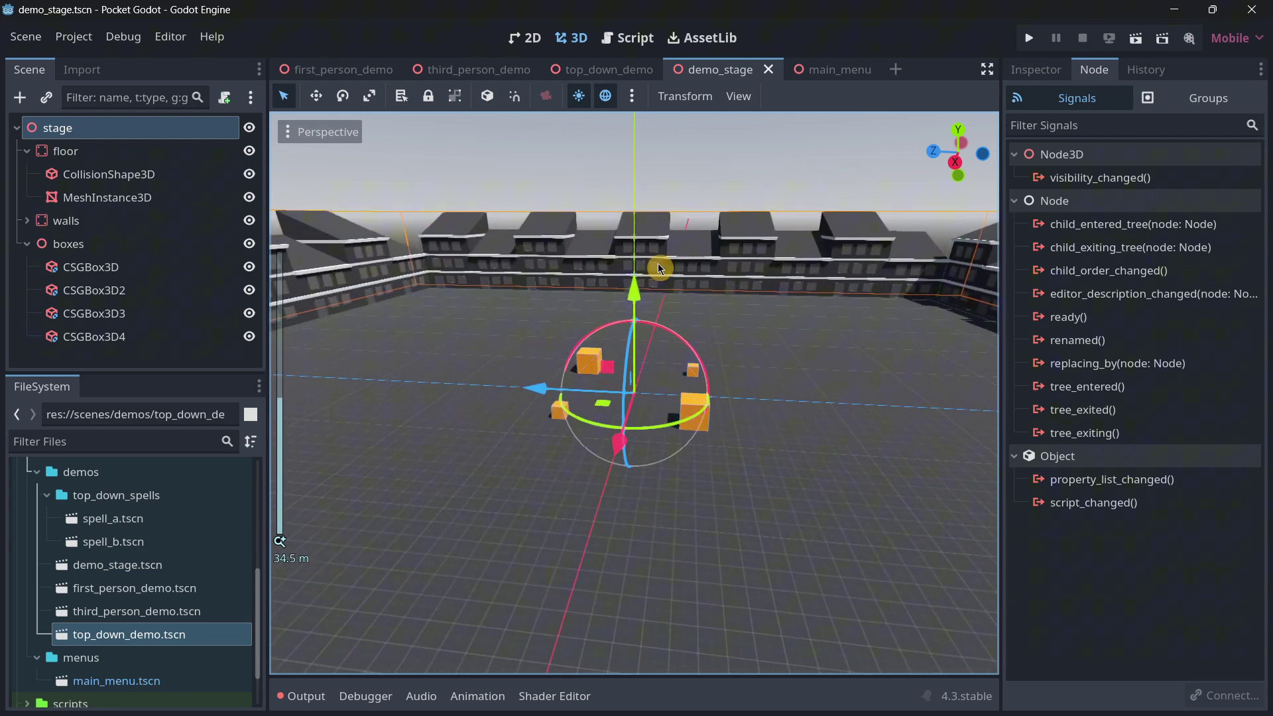
pyautogui.moveTo(756, 295); pyautogui.dragTo(660, 282, button='middle')
# Step: Select the arena's Cube_005 wall piece and locate demo_stage.tscn in the file list
pyautogui.click(419, 313)
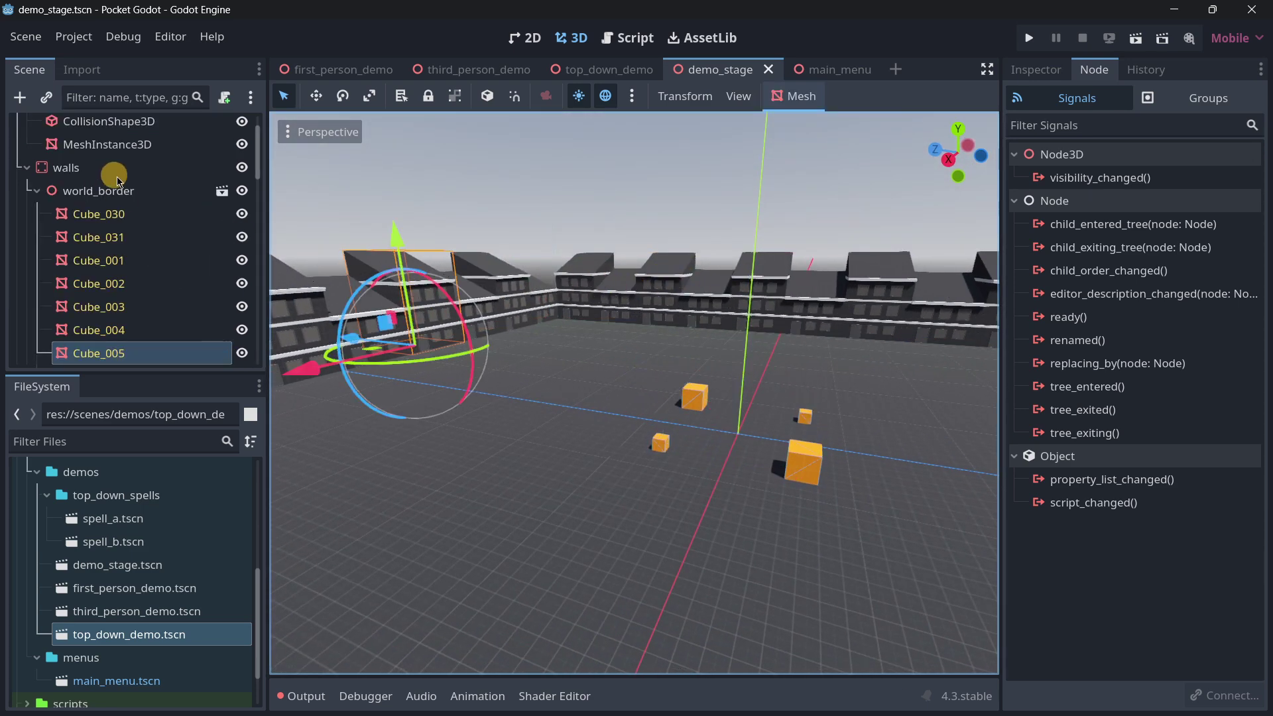
pyautogui.scroll(-9, 496, 313)
pyautogui.scroll(5, 591, 392)
pyautogui.scroll(-6, 590, 392)
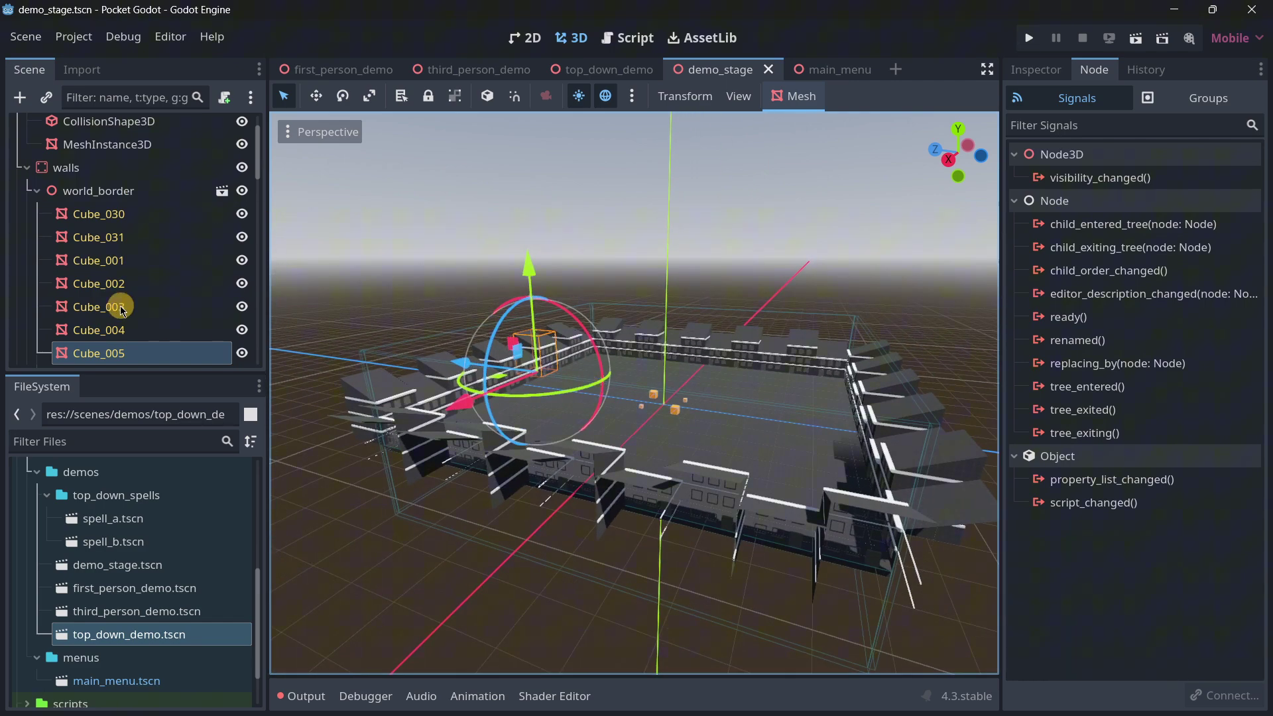
pyautogui.scroll(-15, 120, 306)
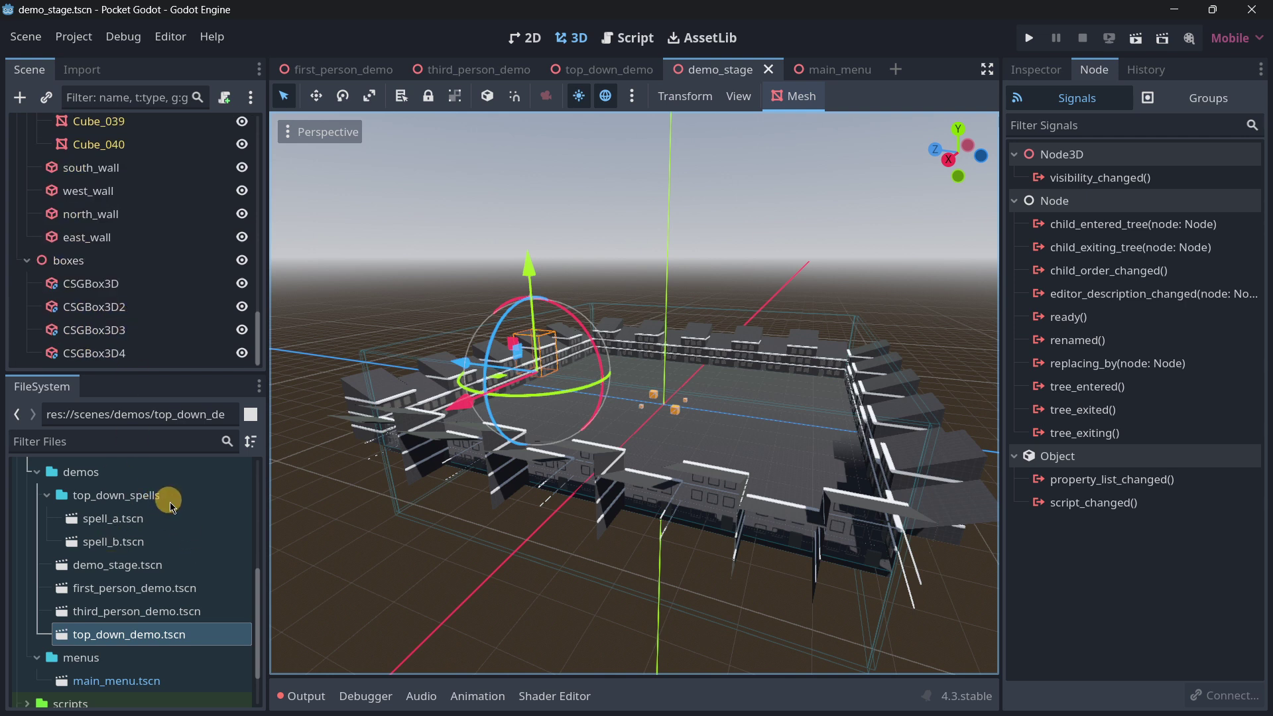
pyautogui.scroll(-1, 181, 580)
pyautogui.scroll(3, 120, 647)
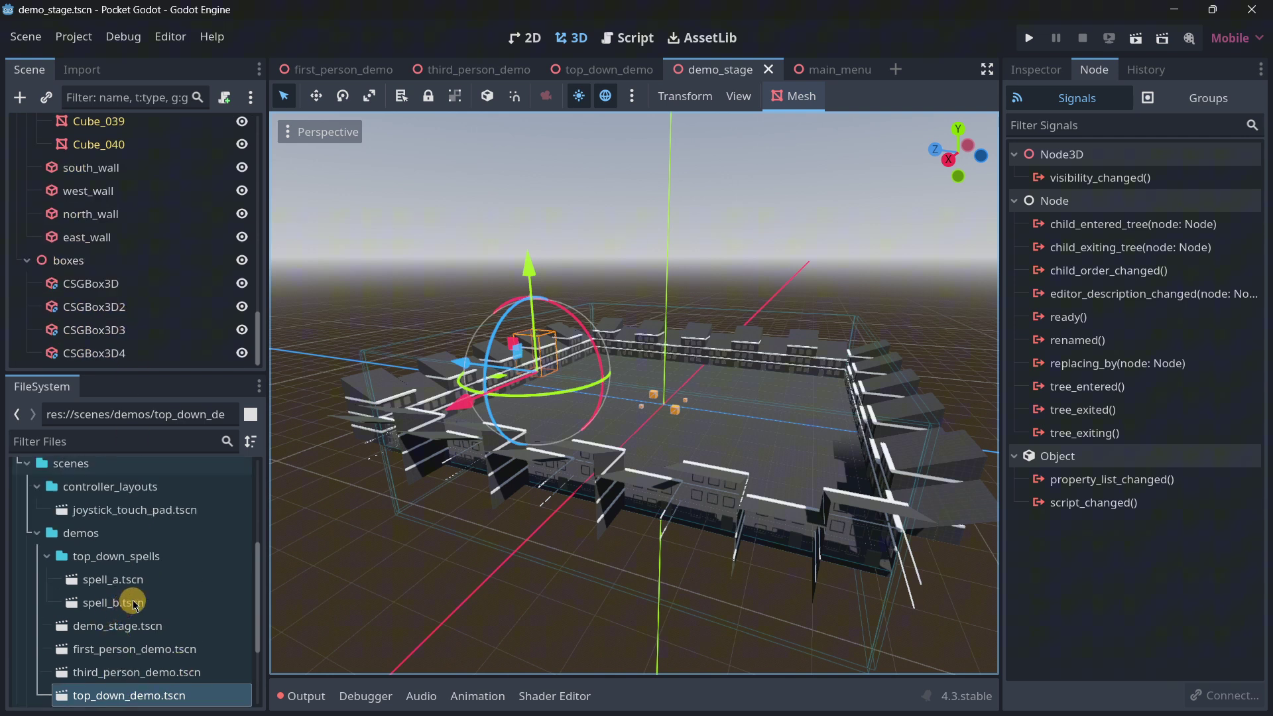
pyautogui.click(142, 626)
pyautogui.click(171, 635)
# Step: Open spell_b.tscn with its torus and spell_a.tscn with its arrow mesh
pyautogui.doubleClick(130, 603)
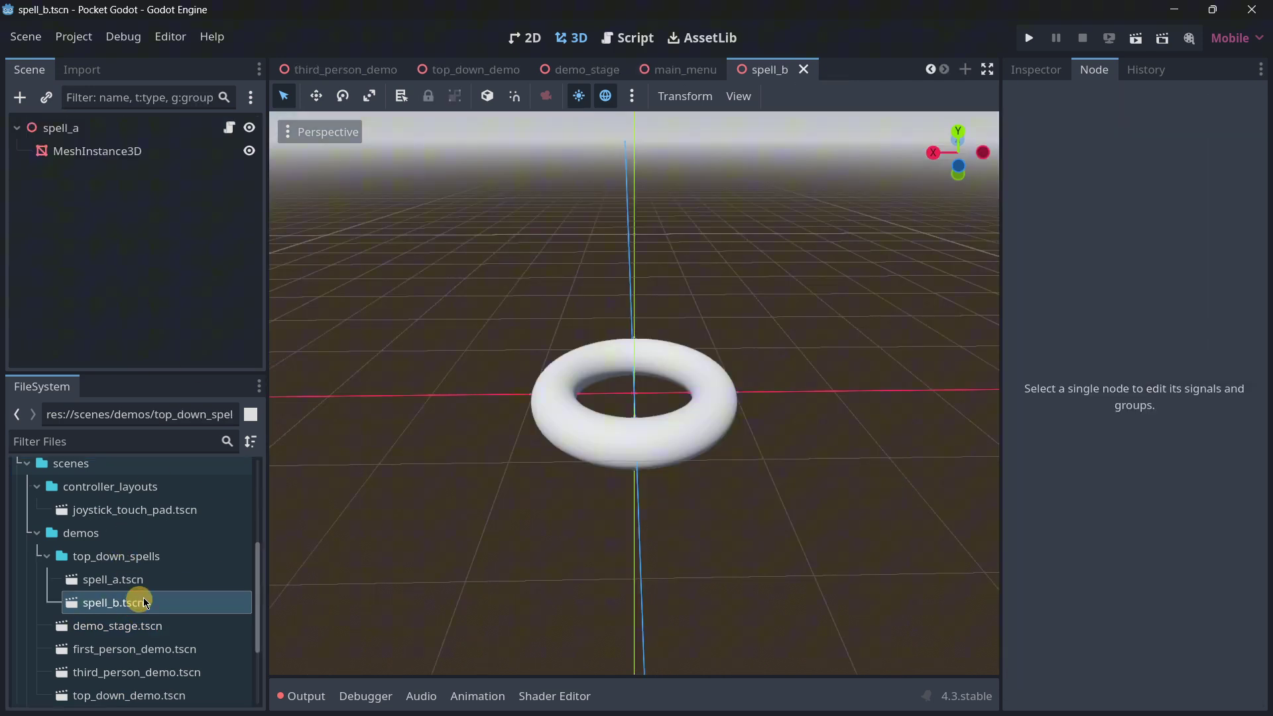
pyautogui.scroll(6, 510, 381)
pyautogui.scroll(-2, 535, 594)
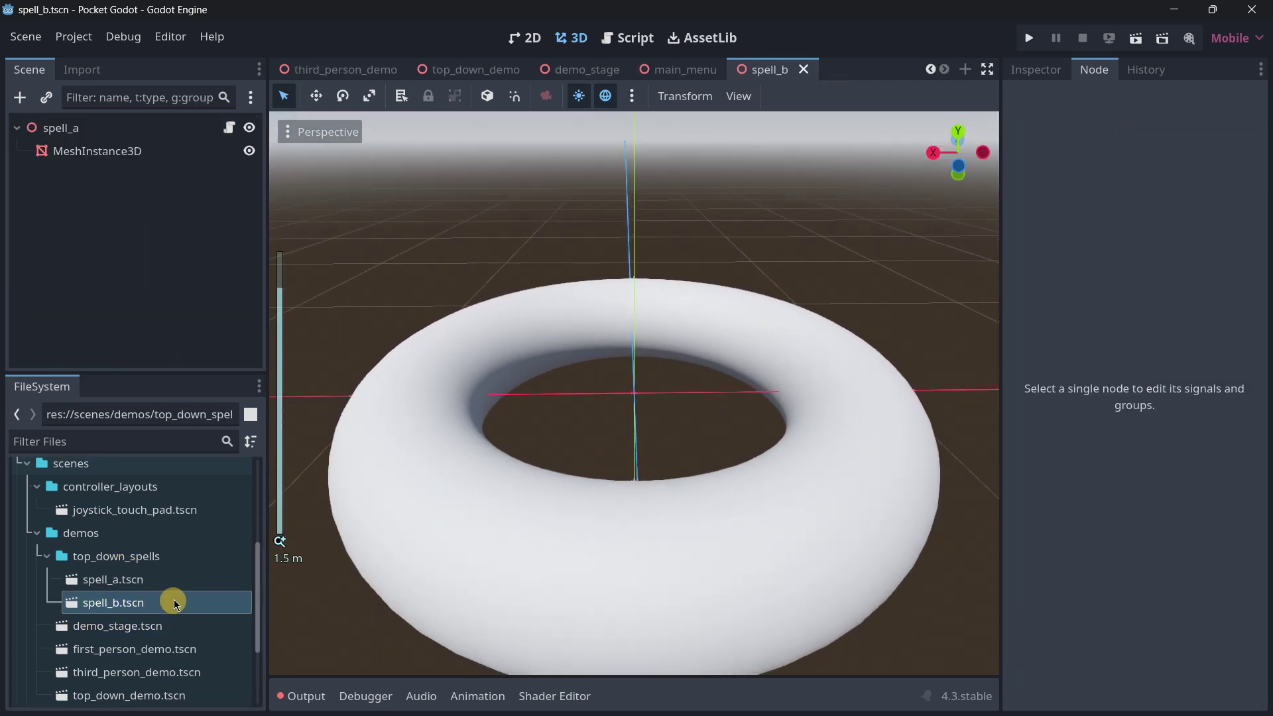
pyautogui.doubleClick(184, 577)
pyautogui.scroll(3, 571, 419)
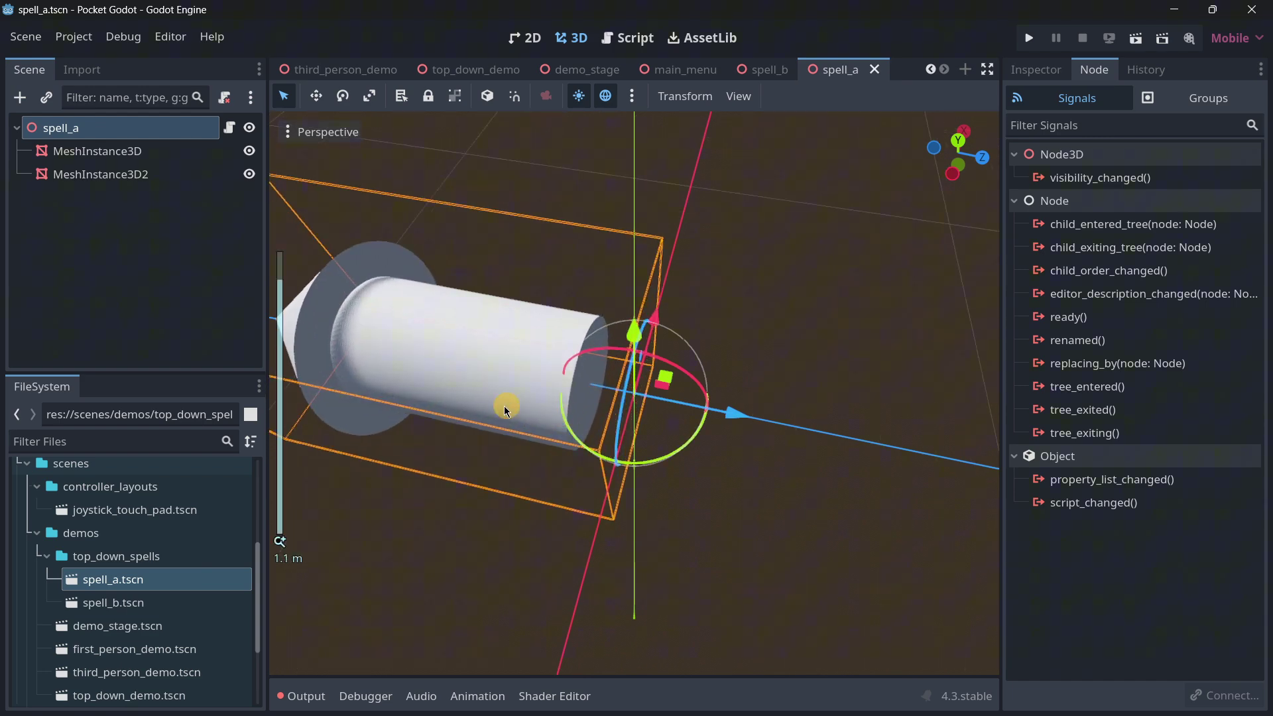
pyautogui.moveTo(496, 447); pyautogui.dragTo(537, 398, button='middle')
# Step: Open joystick_touch_pad.tscn and toggle the handle node's visibility off and back on
pyautogui.doubleClick(156, 511)
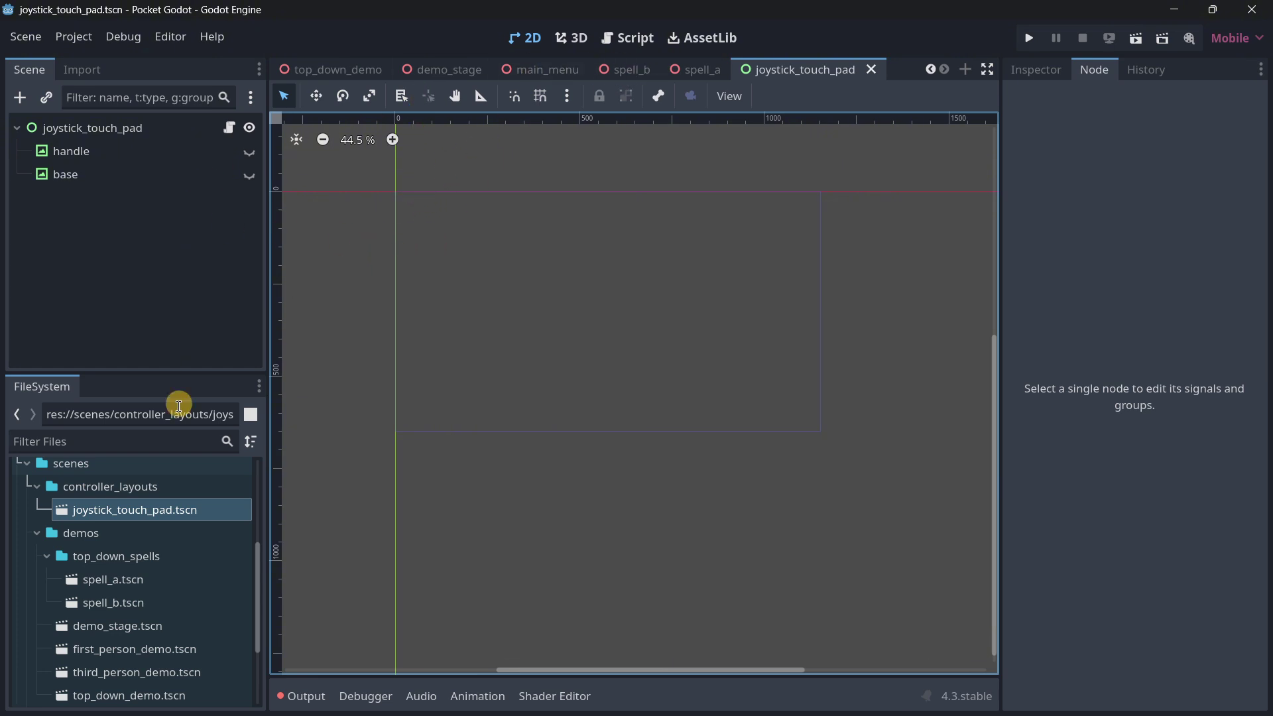
pyautogui.click(252, 153)
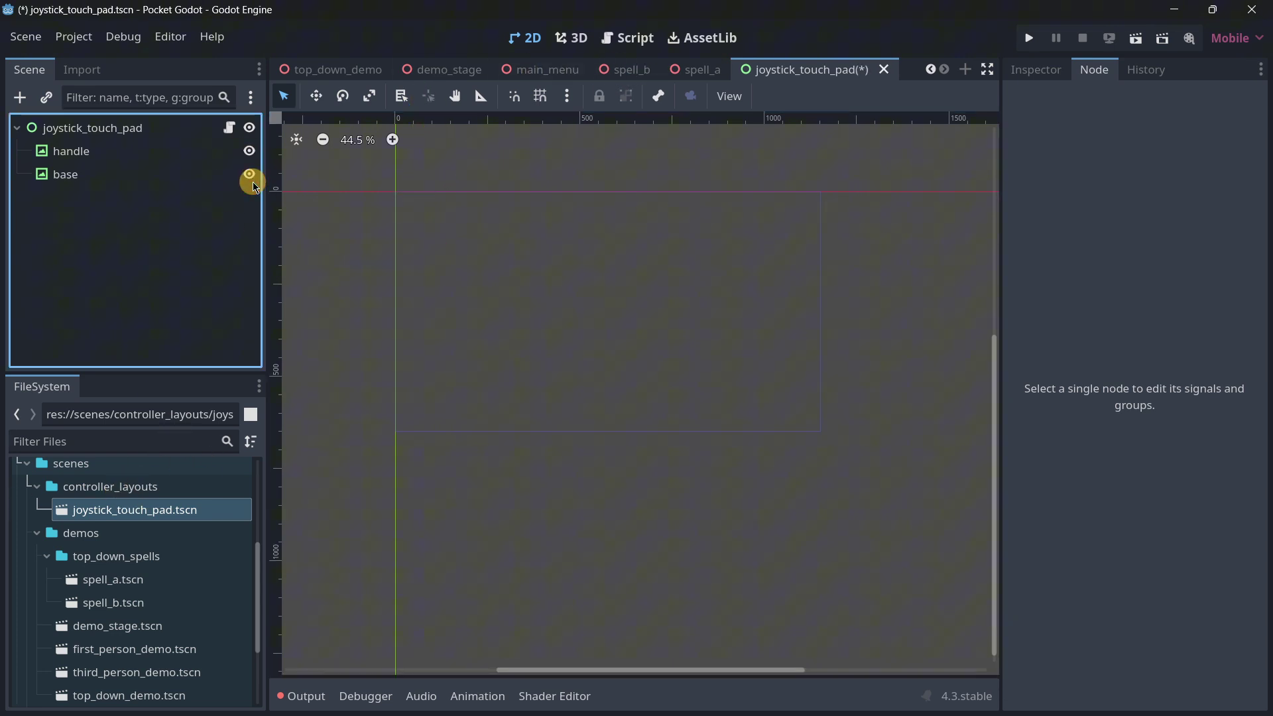
pyautogui.click(249, 152)
pyautogui.click(120, 153)
# Step: Inspect the handle's texture properties, then the base TextureRect's properties
pyautogui.click(1031, 70)
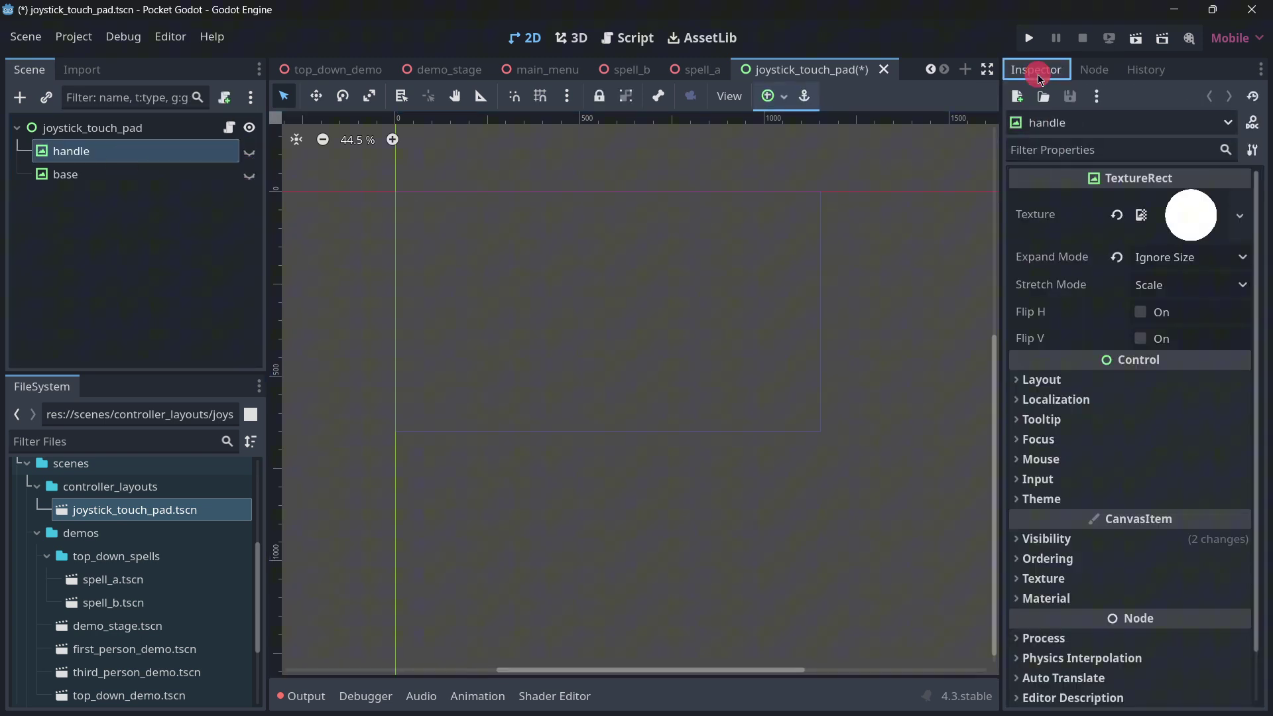
pyautogui.click(1199, 227)
pyautogui.click(169, 177)
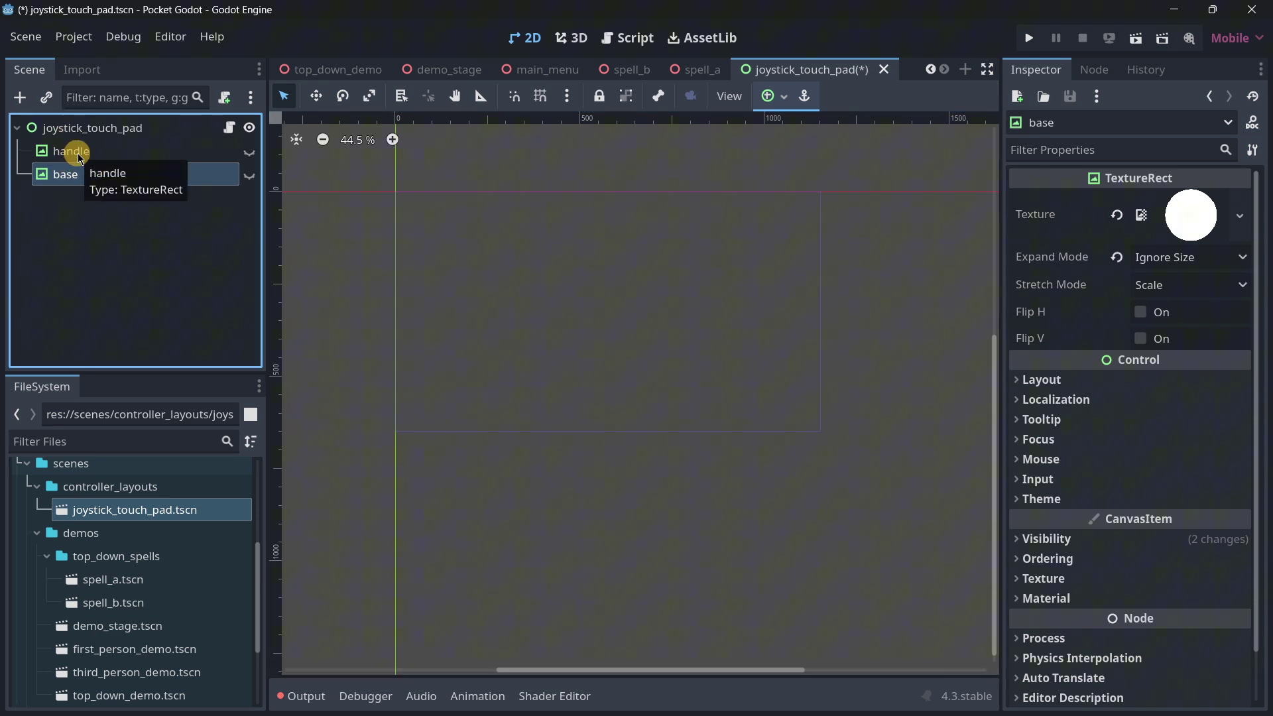
pyautogui.scroll(3, 146, 559)
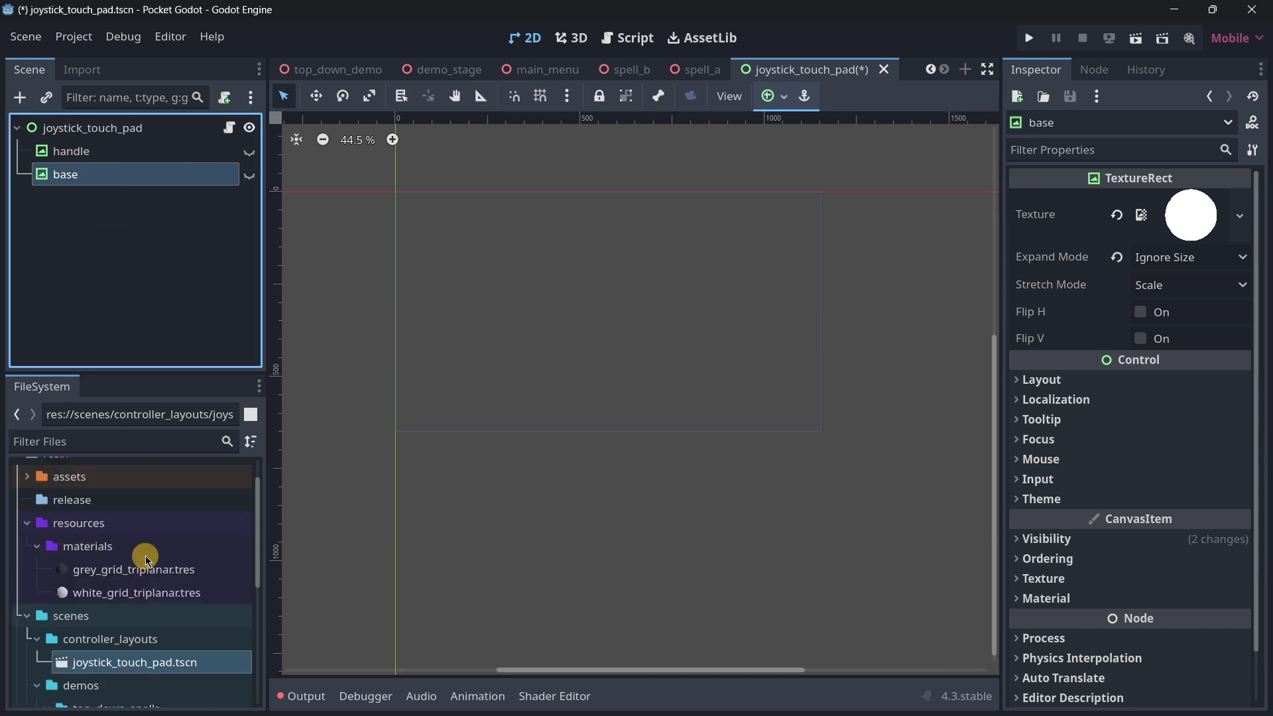
pyautogui.scroll(-6, 147, 558)
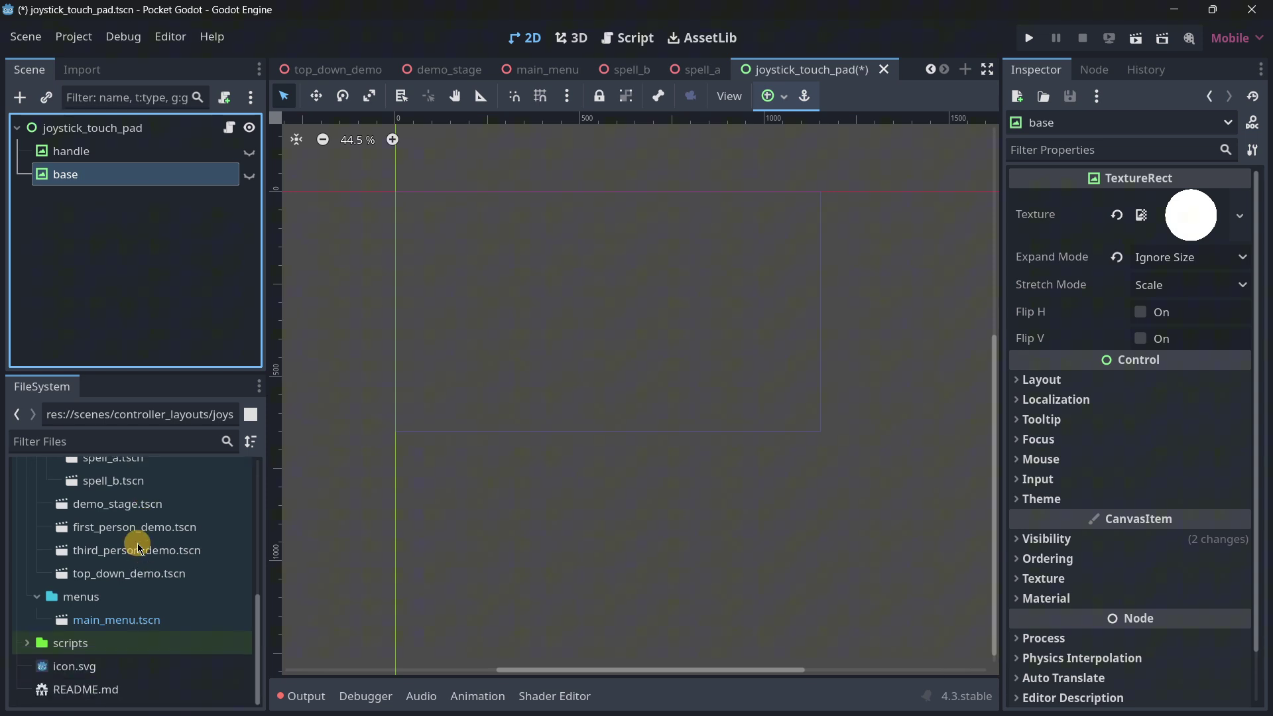
pyautogui.scroll(3, 139, 549)
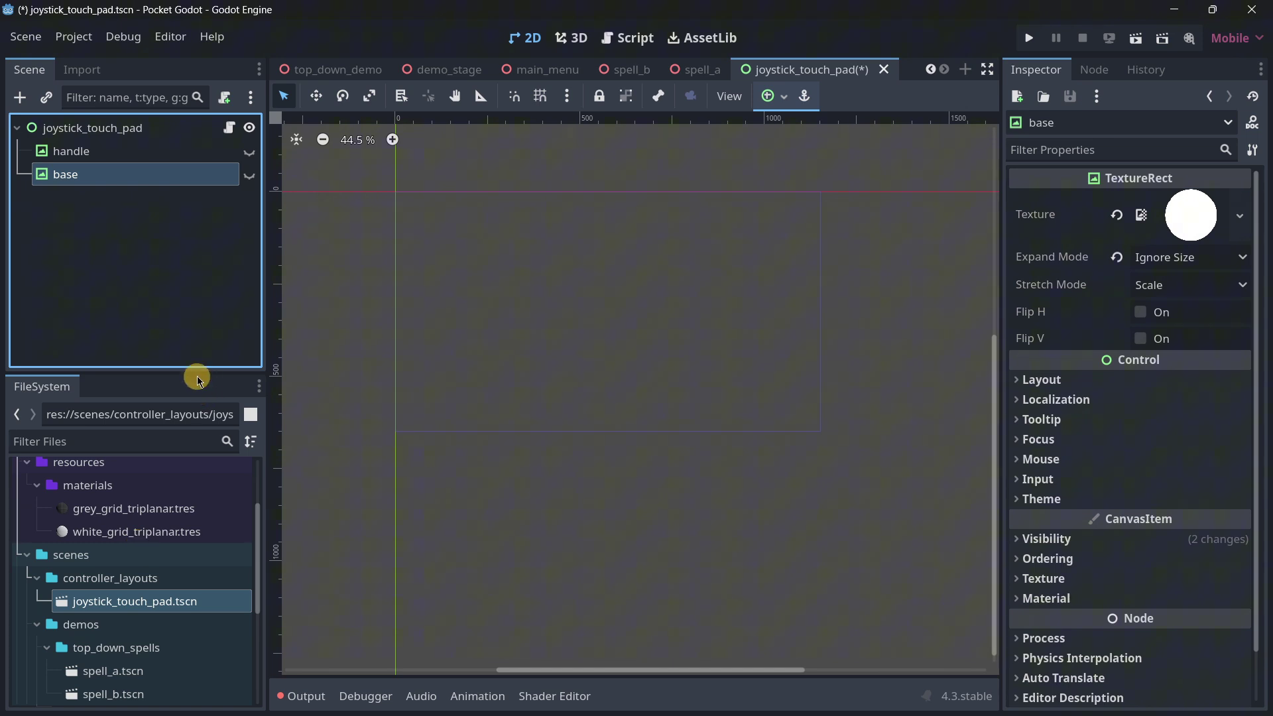
pyautogui.scroll(-2, 142, 660)
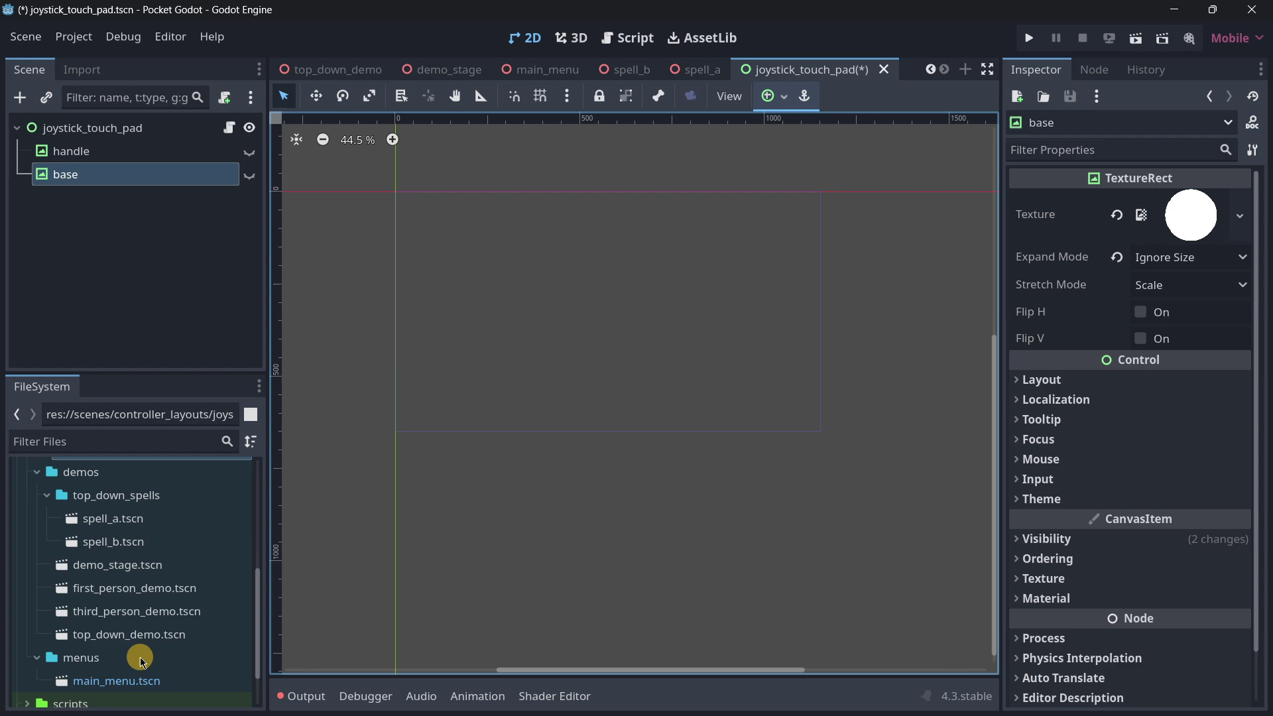
# Step: Open demo_stage.tscn and expand the wall's surface material slot 0
pyautogui.doubleClick(143, 572)
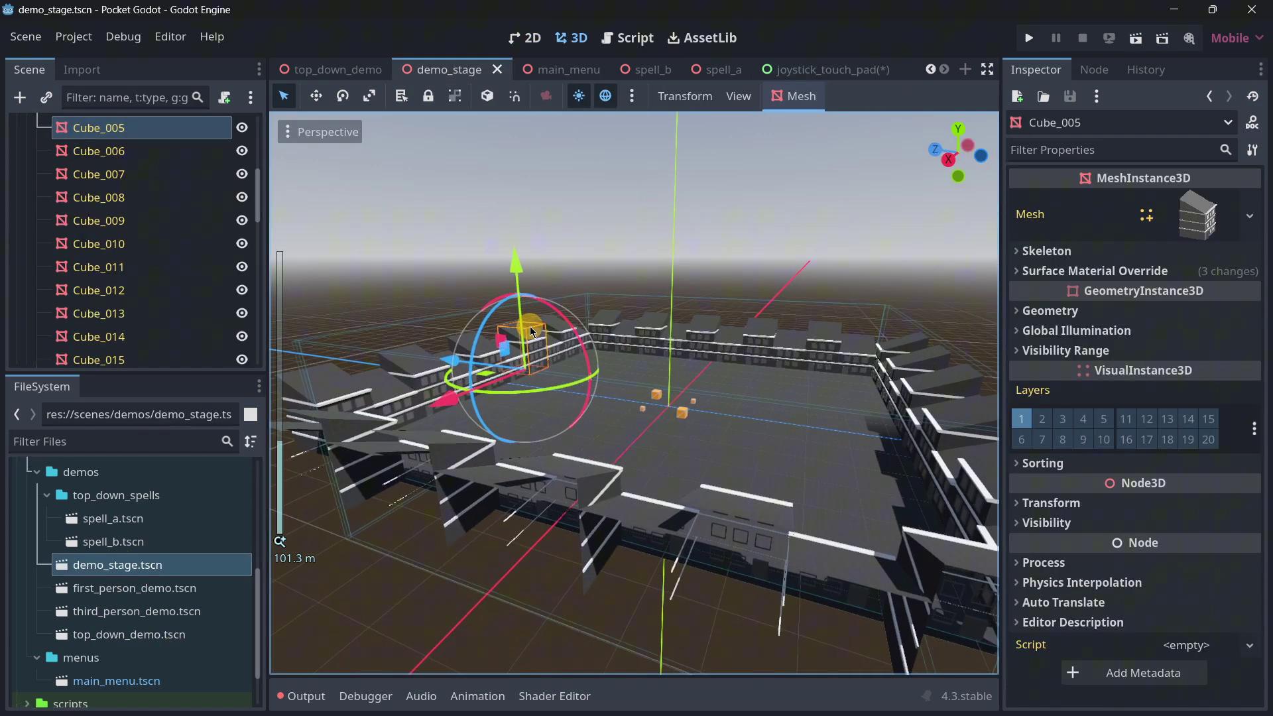
pyautogui.click(1024, 272)
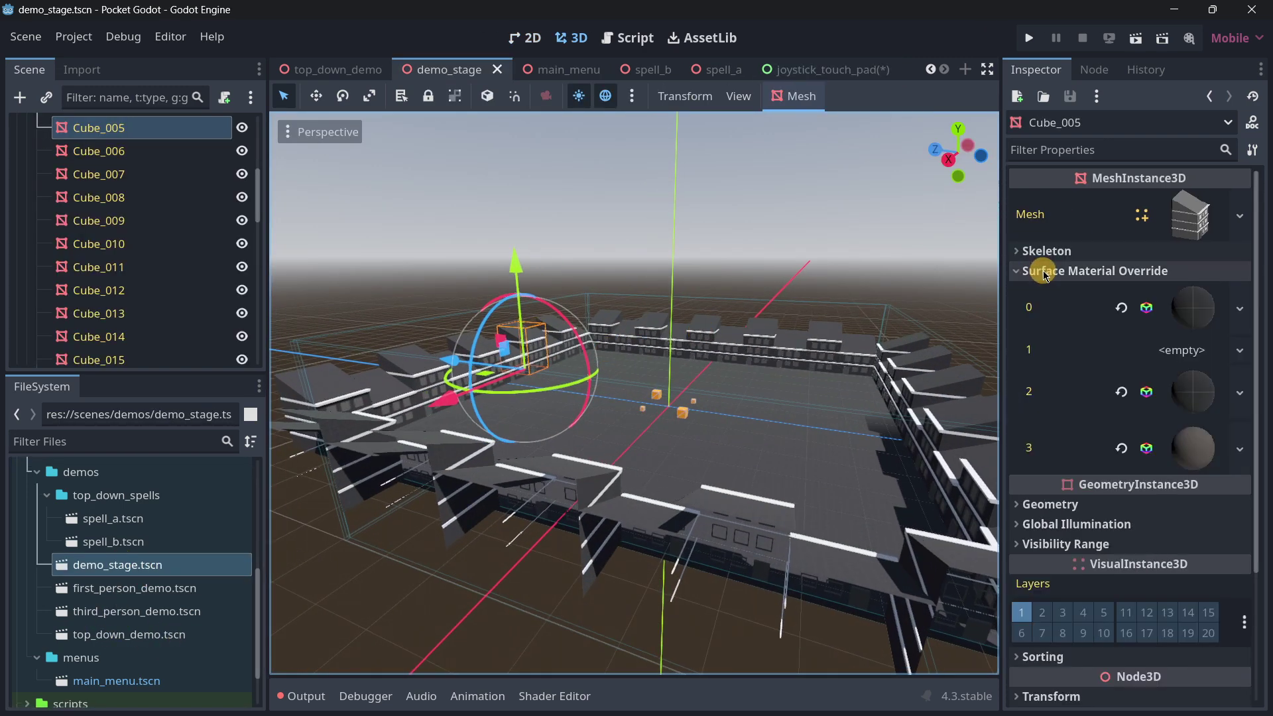
pyautogui.click(1200, 320)
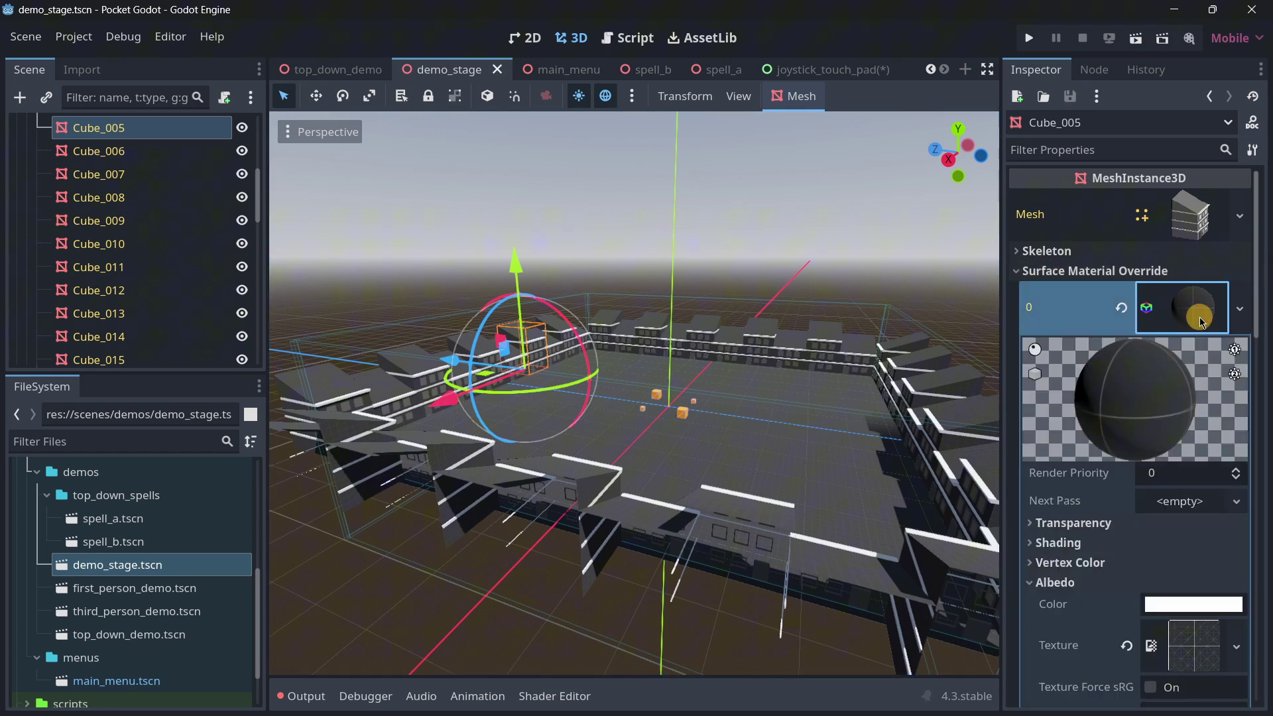
pyautogui.scroll(-8, 1087, 398)
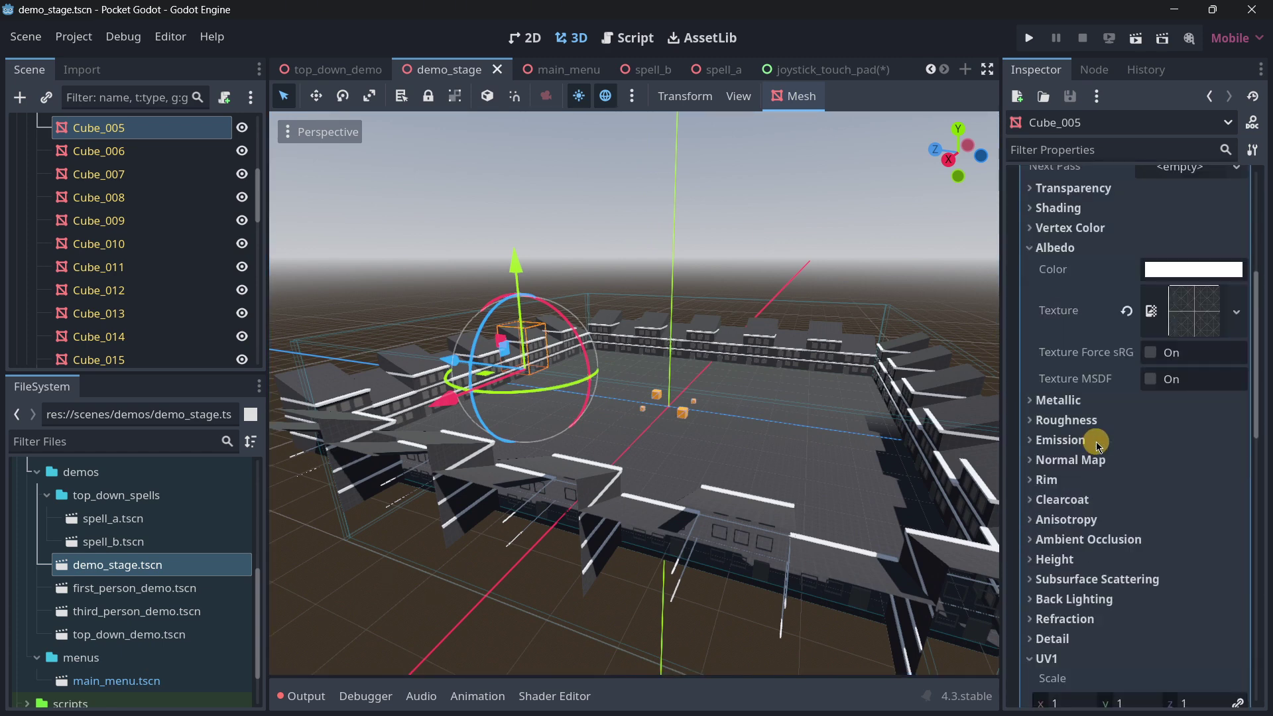
pyautogui.scroll(3, 1060, 401)
# Step: Set the material's albedo colour to pure red ff0000 with hue 0 and full saturation
pyautogui.click(1193, 403)
pyautogui.click(1072, 294)
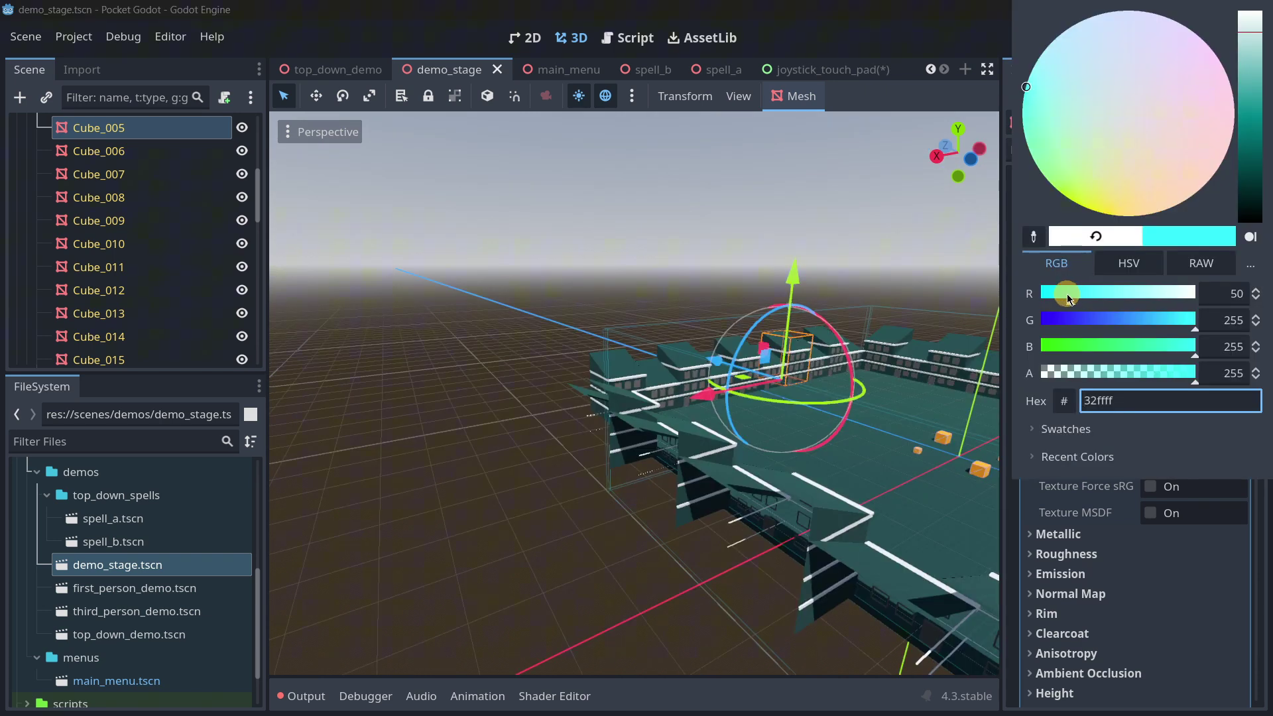
pyautogui.moveTo(1068, 299); pyautogui.dragTo(1115, 305)
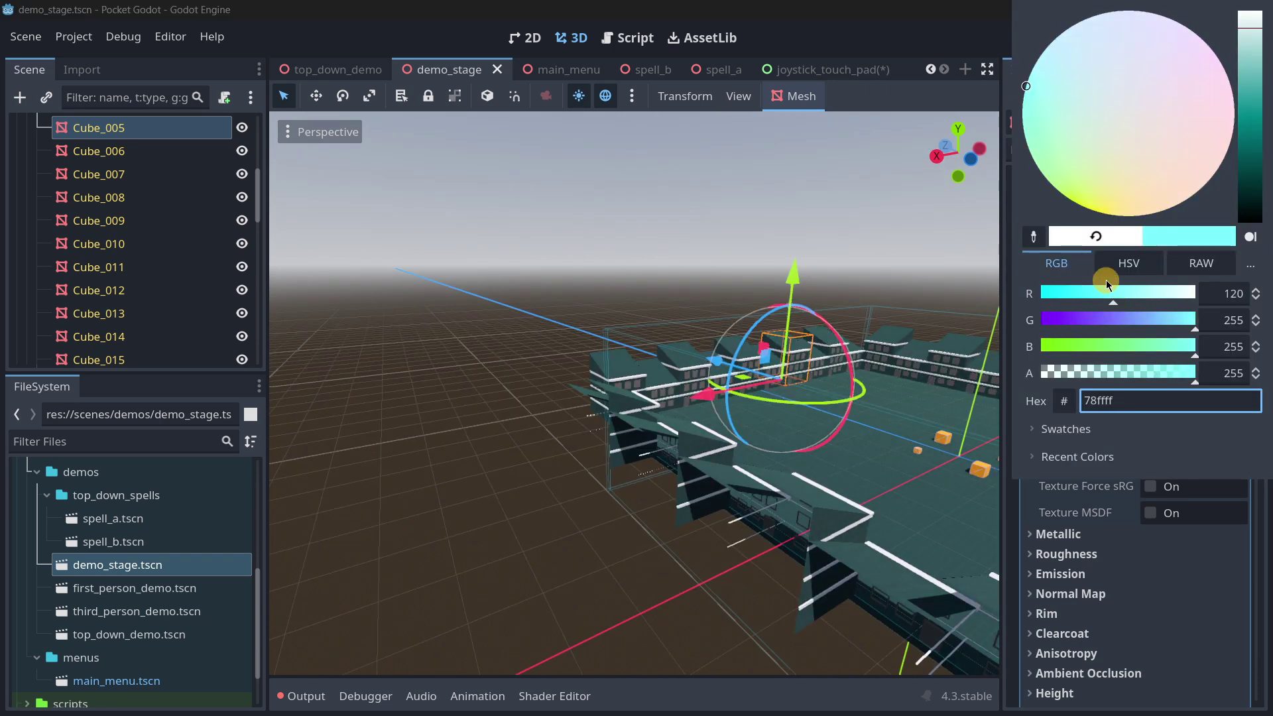
pyautogui.click(1127, 266)
pyautogui.click(1039, 297)
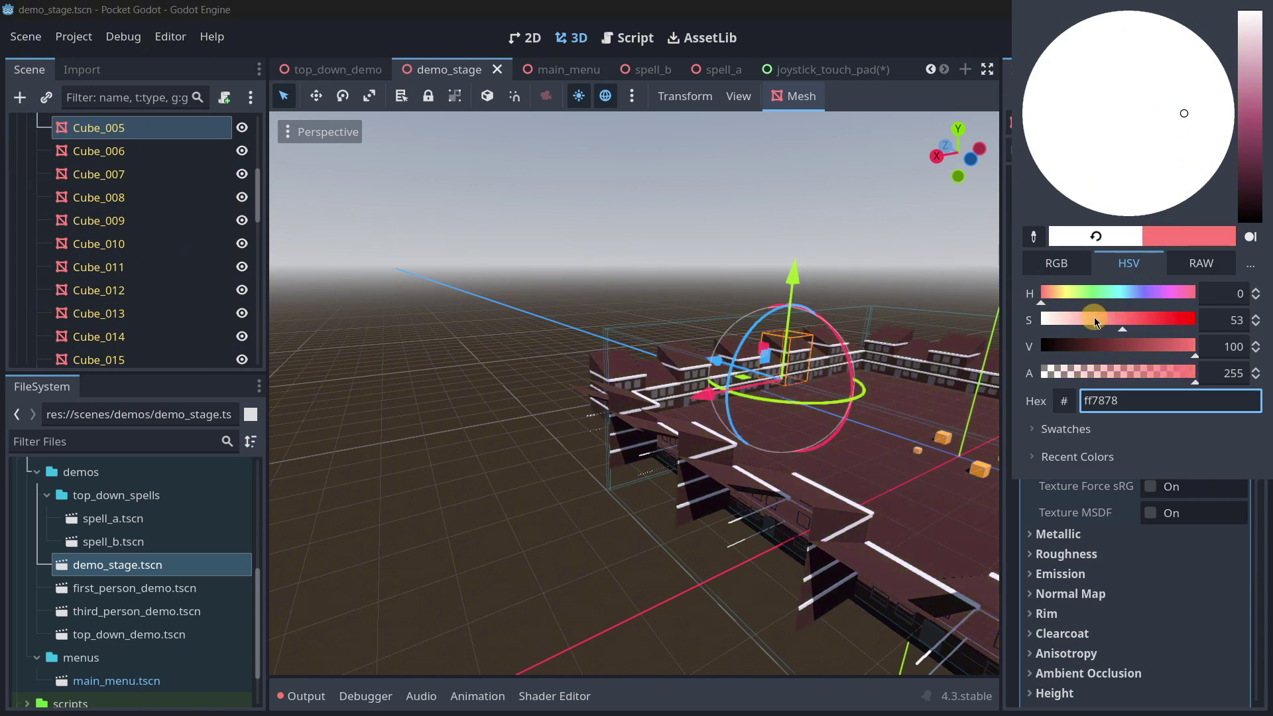
pyautogui.moveTo(1104, 327); pyautogui.dragTo(1211, 332)
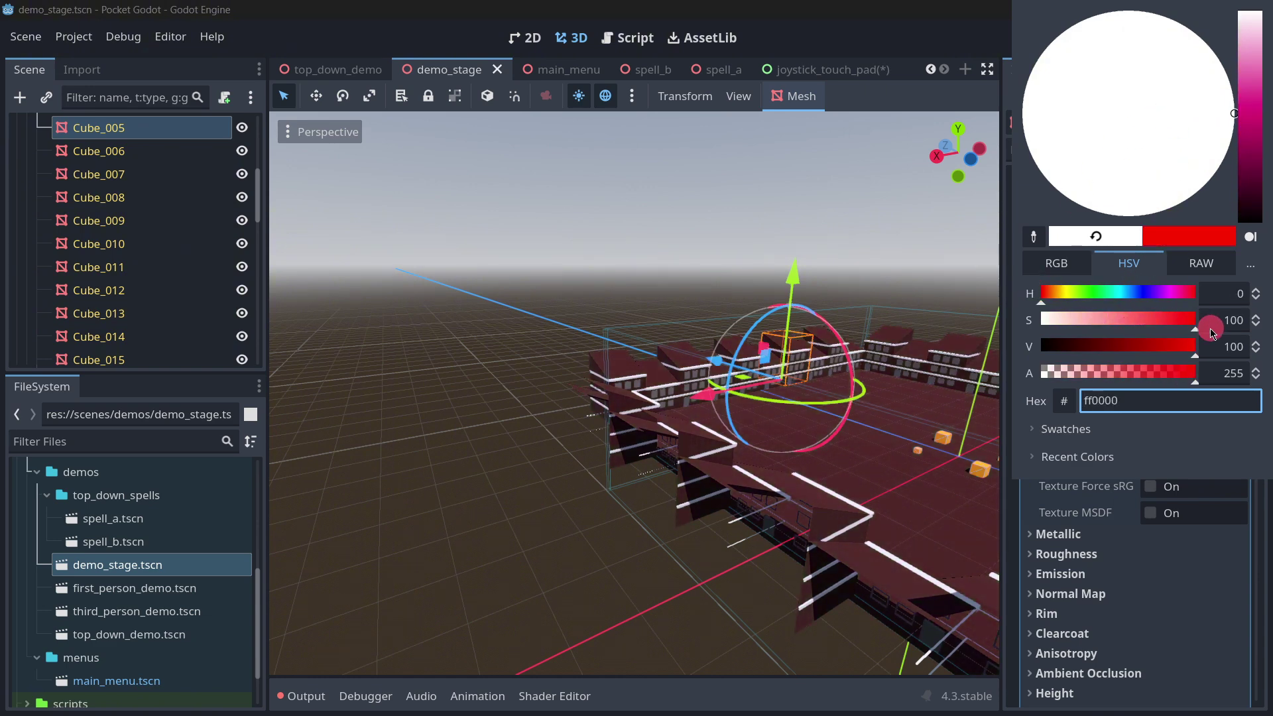
pyautogui.click(865, 335)
# Step: Deselect the wall and orbit the view over the dark-red arena
pyautogui.scroll(3, 1164, 405)
pyautogui.click(539, 247)
pyautogui.moveTo(539, 247); pyautogui.dragTo(650, 381, button='middle')
pyautogui.scroll(-10, 650, 382)
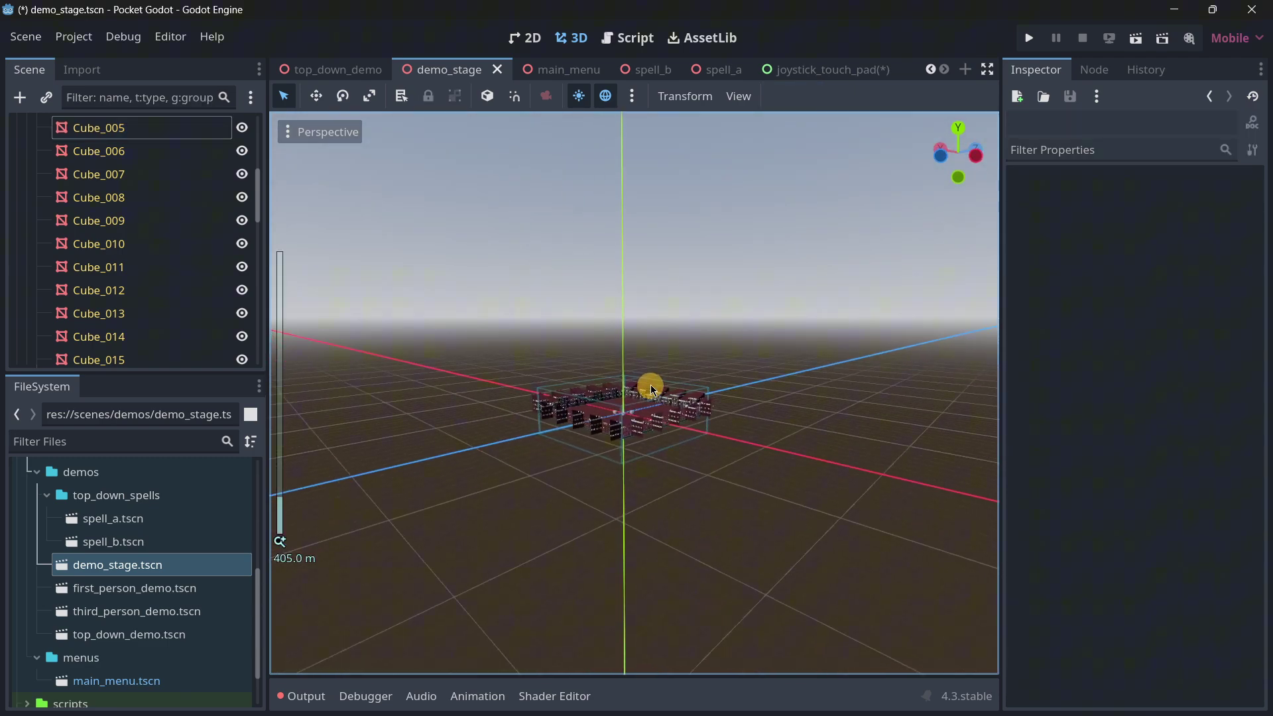
pyautogui.scroll(5, 667, 273)
pyautogui.moveTo(667, 272); pyautogui.dragTo(631, 278, button='middle')
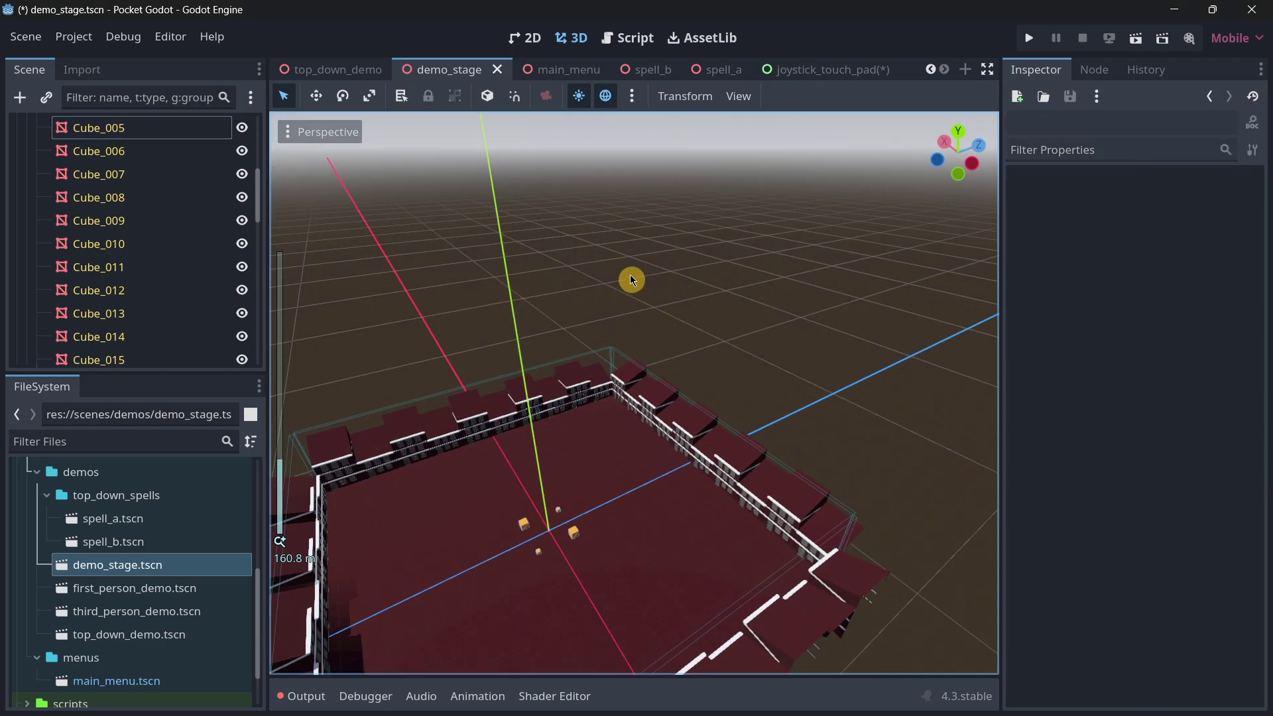
# Step: Run the project and look around in the first-person demo
pyautogui.click(1020, 41)
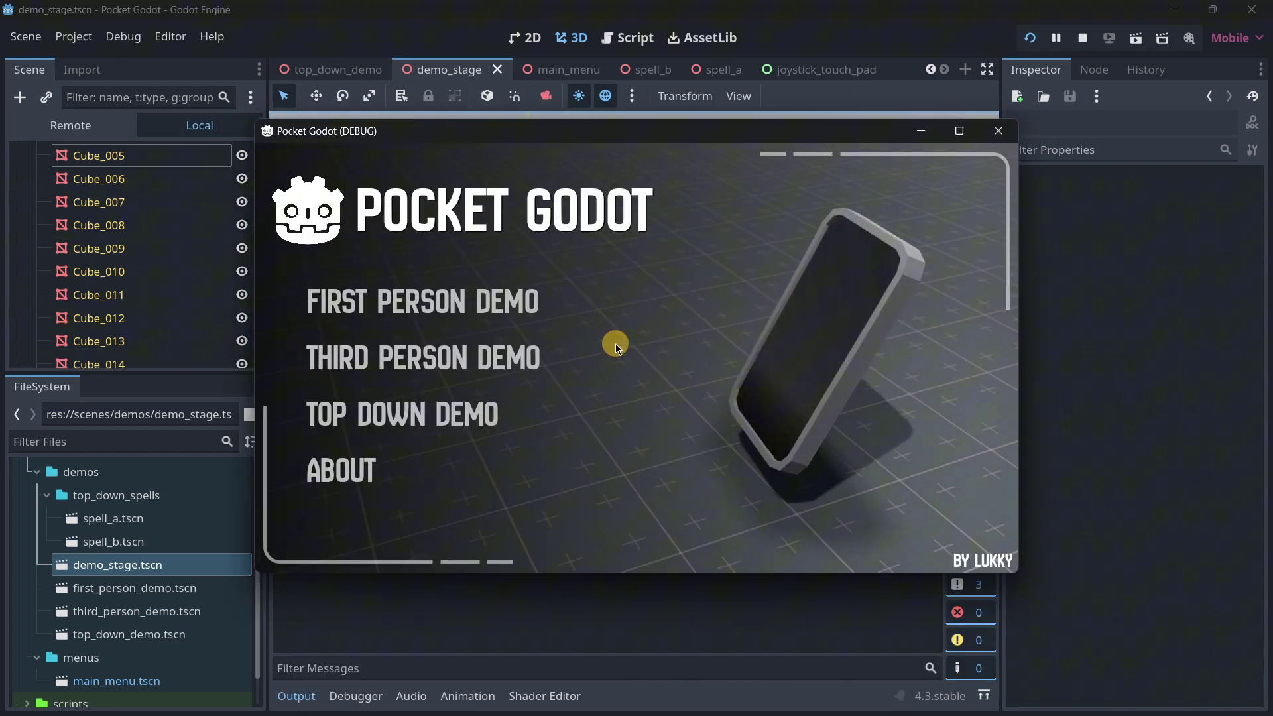
pyautogui.click(457, 301)
pyautogui.moveTo(649, 418)
pyautogui.mouseDown()
pyautogui.moveTo(639, 390)
pyautogui.moveTo(676, 318)
pyautogui.moveTo(778, 425)
pyautogui.moveTo(585, 466)
pyautogui.moveTo(491, 406)
pyautogui.moveTo(722, 260)
pyautogui.mouseUp()
pyautogui.click(637, 167)
# Step: Try the third-person demo, turning its camera
pyautogui.click(396, 340)
pyautogui.moveTo(624, 352)
pyautogui.mouseDown()
pyautogui.moveTo(489, 426)
pyautogui.moveTo(515, 276)
pyautogui.moveTo(634, 273)
pyautogui.moveTo(543, 213)
pyautogui.mouseUp()
pyautogui.click(635, 167)
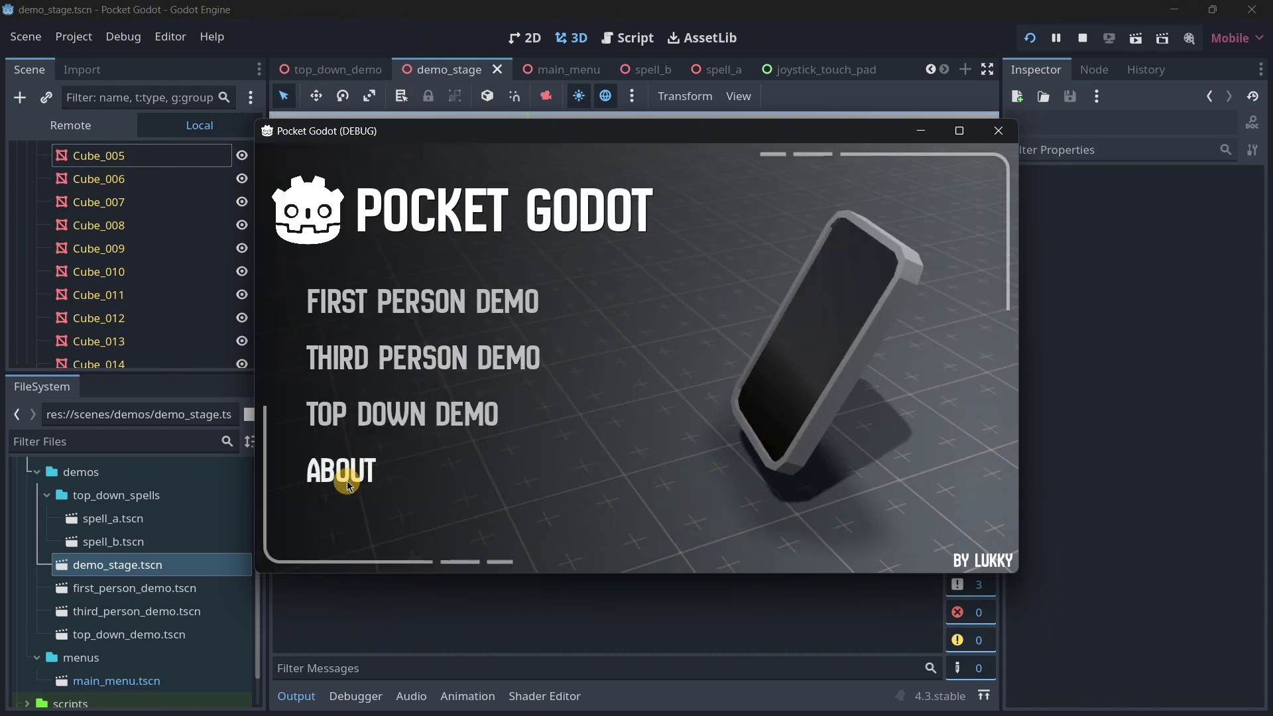
# Step: Move and cast a spell in the top-down demo, then close the game window
pyautogui.click(378, 424)
pyautogui.moveTo(580, 349)
pyautogui.mouseDown()
pyautogui.moveTo(503, 391)
pyautogui.moveTo(494, 464)
pyautogui.mouseUp()
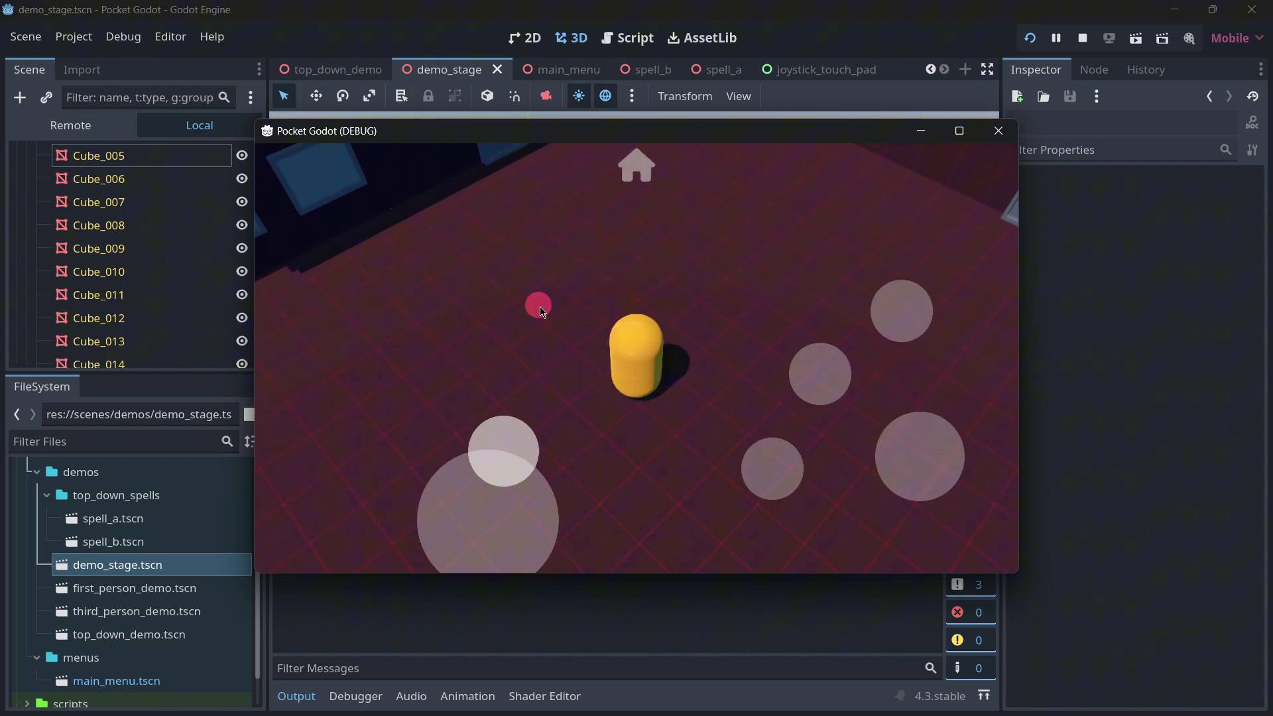
pyautogui.moveTo(773, 464); pyautogui.dragTo(796, 379)
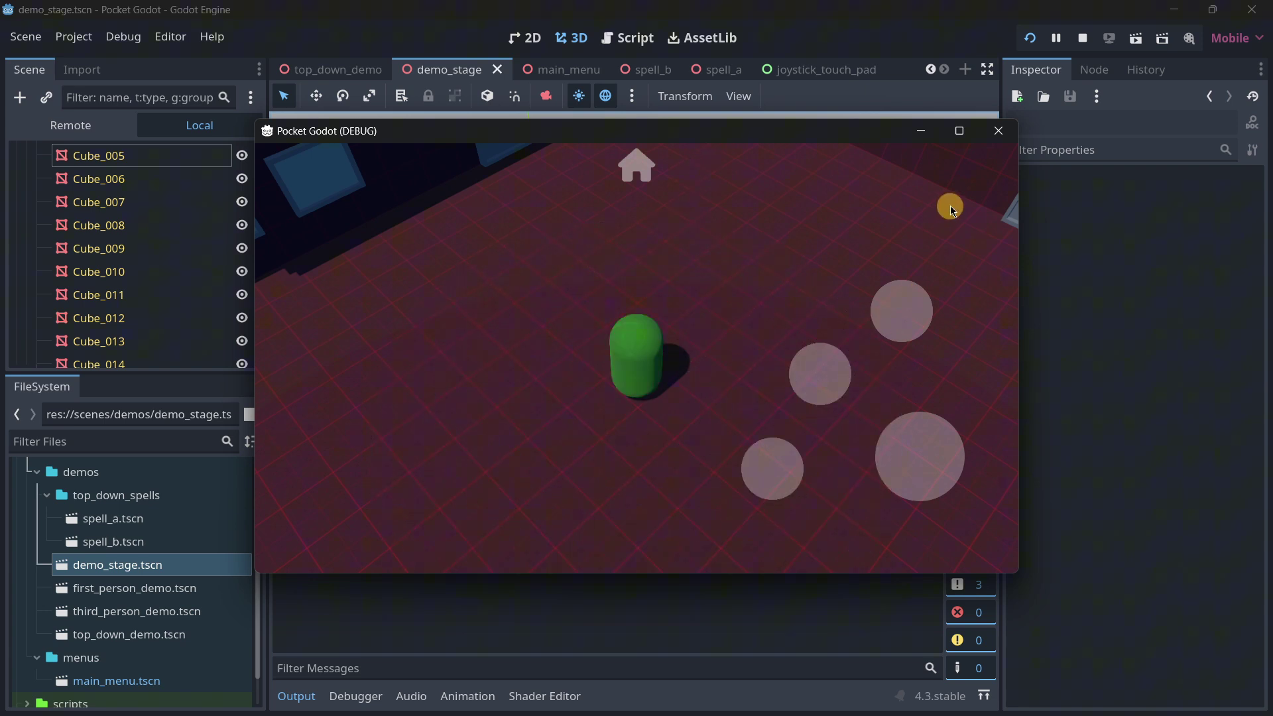
pyautogui.click(999, 130)
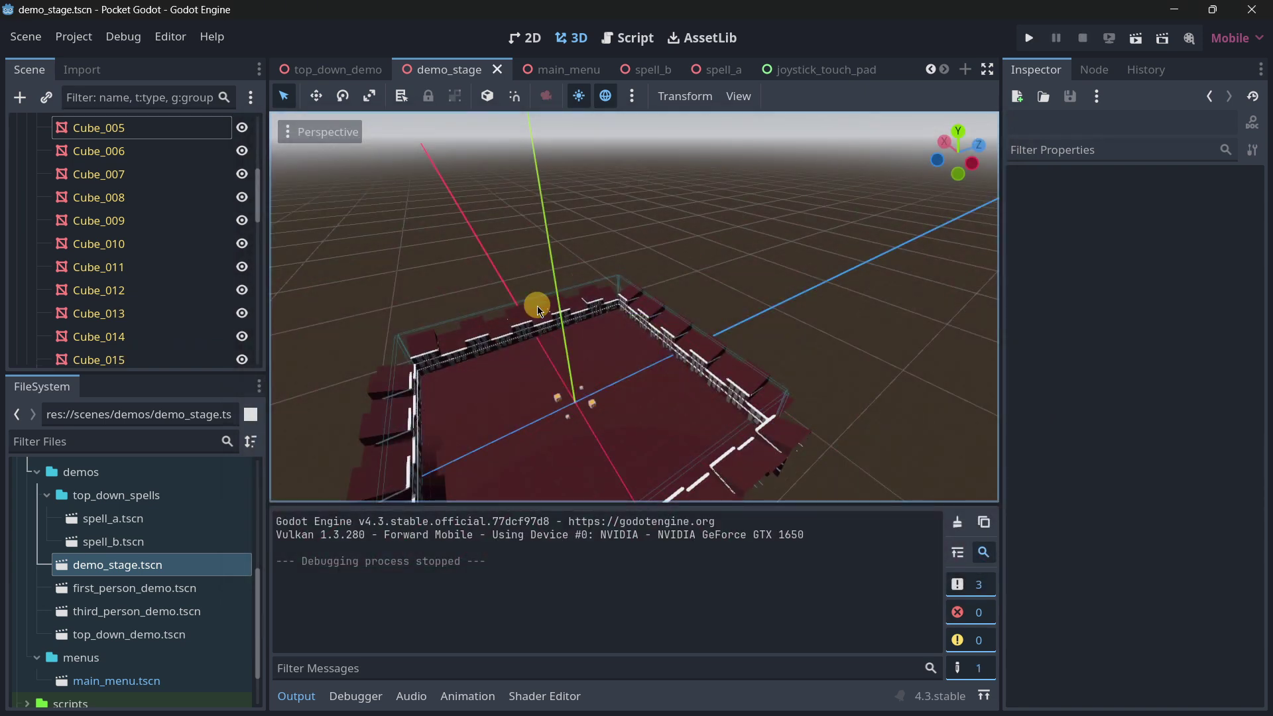
pyautogui.scroll(5, 166, 213)
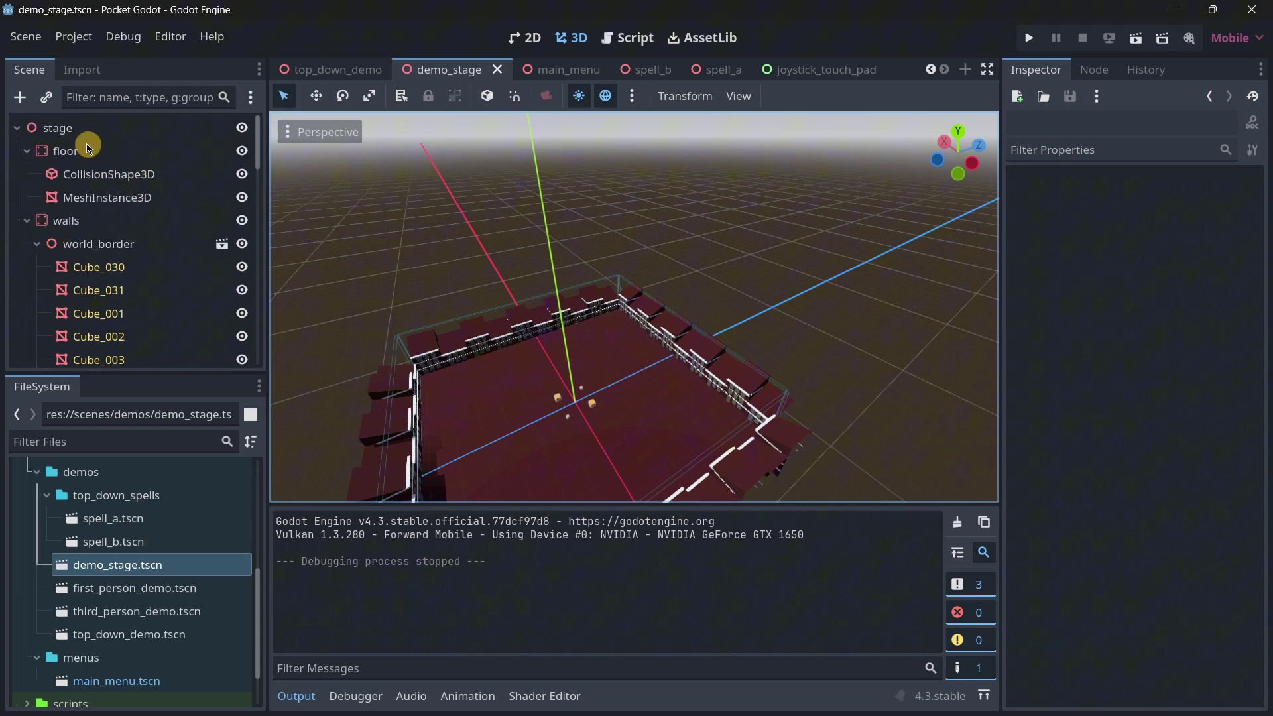
pyautogui.scroll(-5, 528, 359)
pyautogui.moveTo(531, 395); pyautogui.dragTo(751, 346, button='middle')
pyautogui.scroll(3, 750, 344)
pyautogui.moveTo(642, 337); pyautogui.dragTo(676, 317, button='middle')
pyautogui.scroll(5, 769, 298)
pyautogui.click(473, 335)
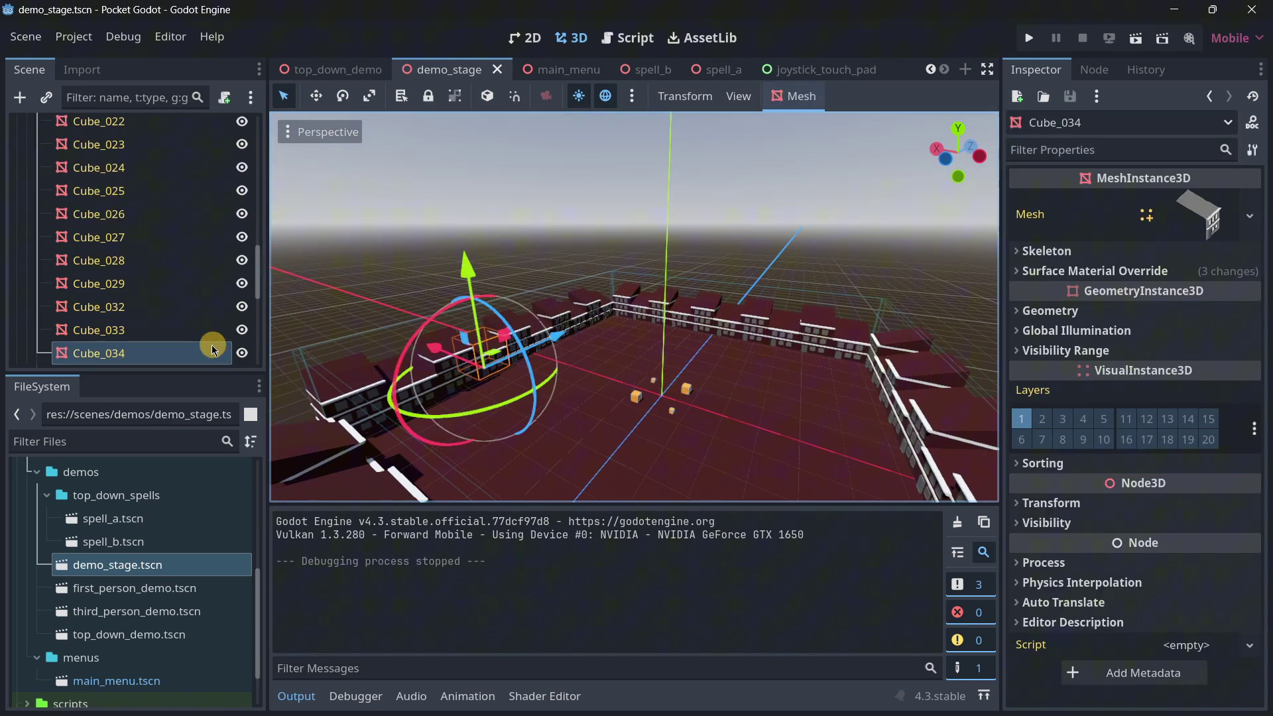
pyautogui.scroll(10, 156, 287)
pyautogui.click(112, 226)
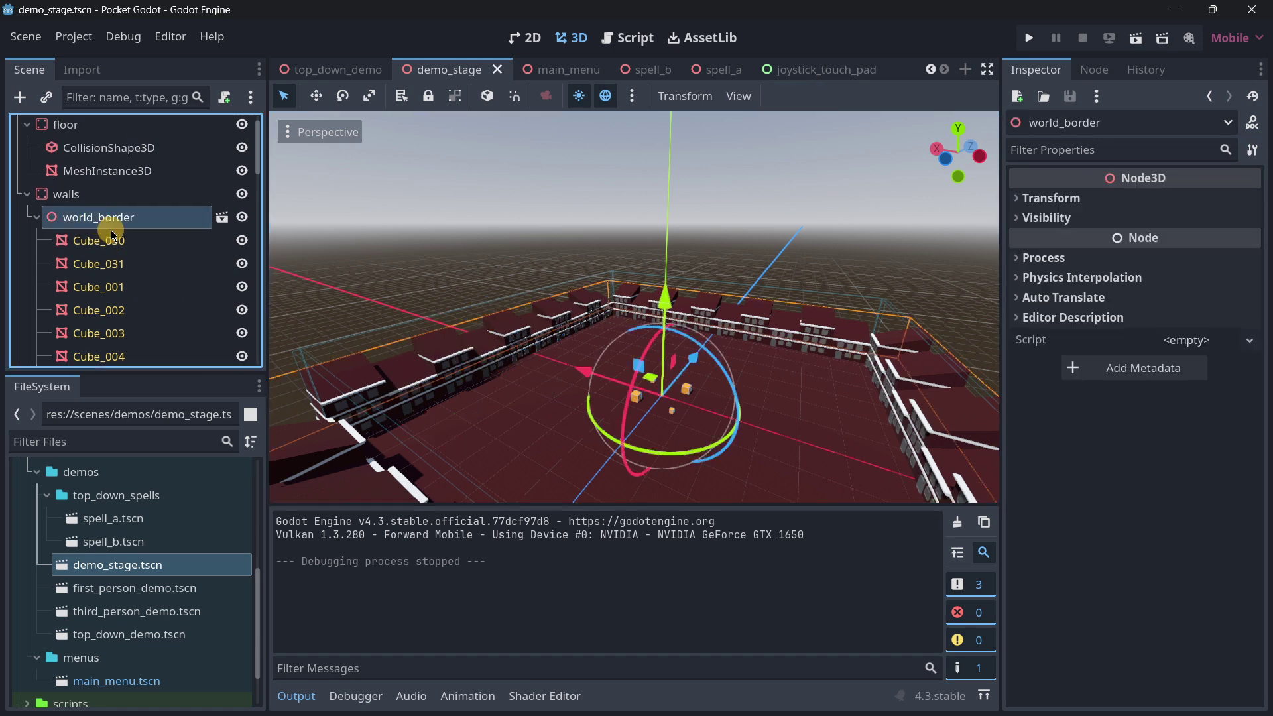
pyautogui.scroll(-3, 116, 240)
pyautogui.scroll(3, 133, 256)
pyautogui.click(120, 255)
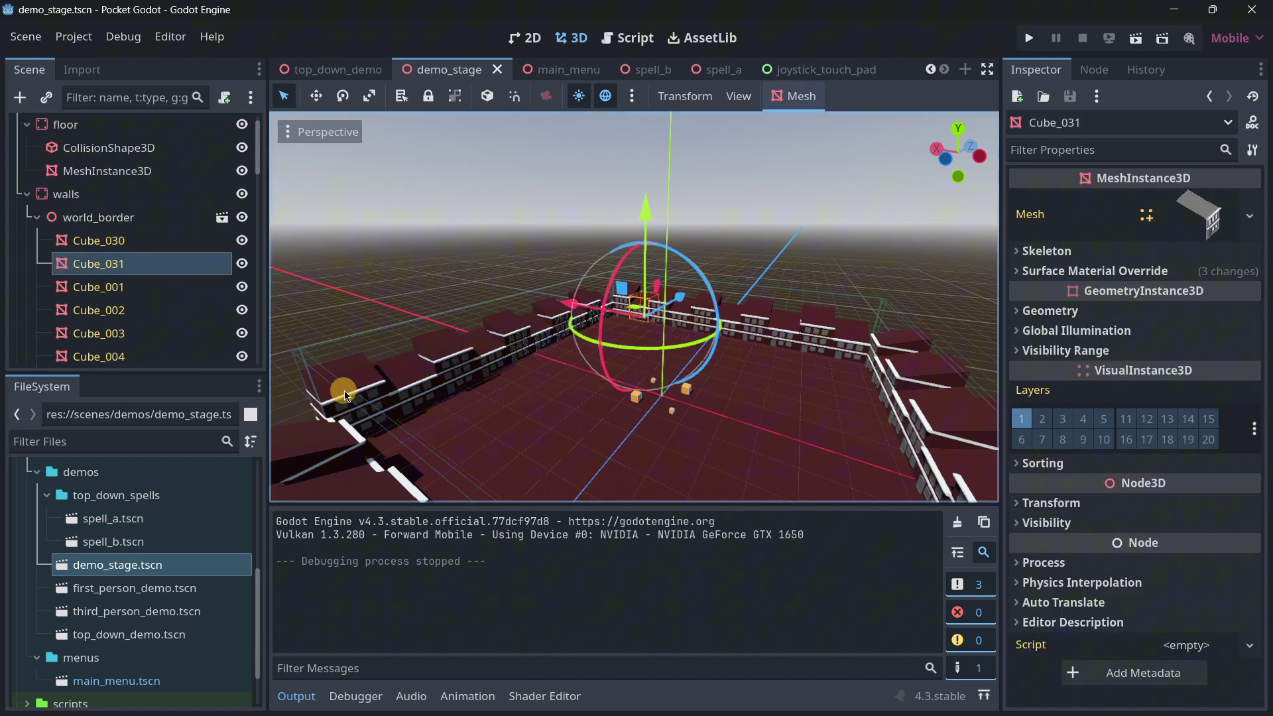
pyautogui.click(343, 387)
pyautogui.click(356, 373)
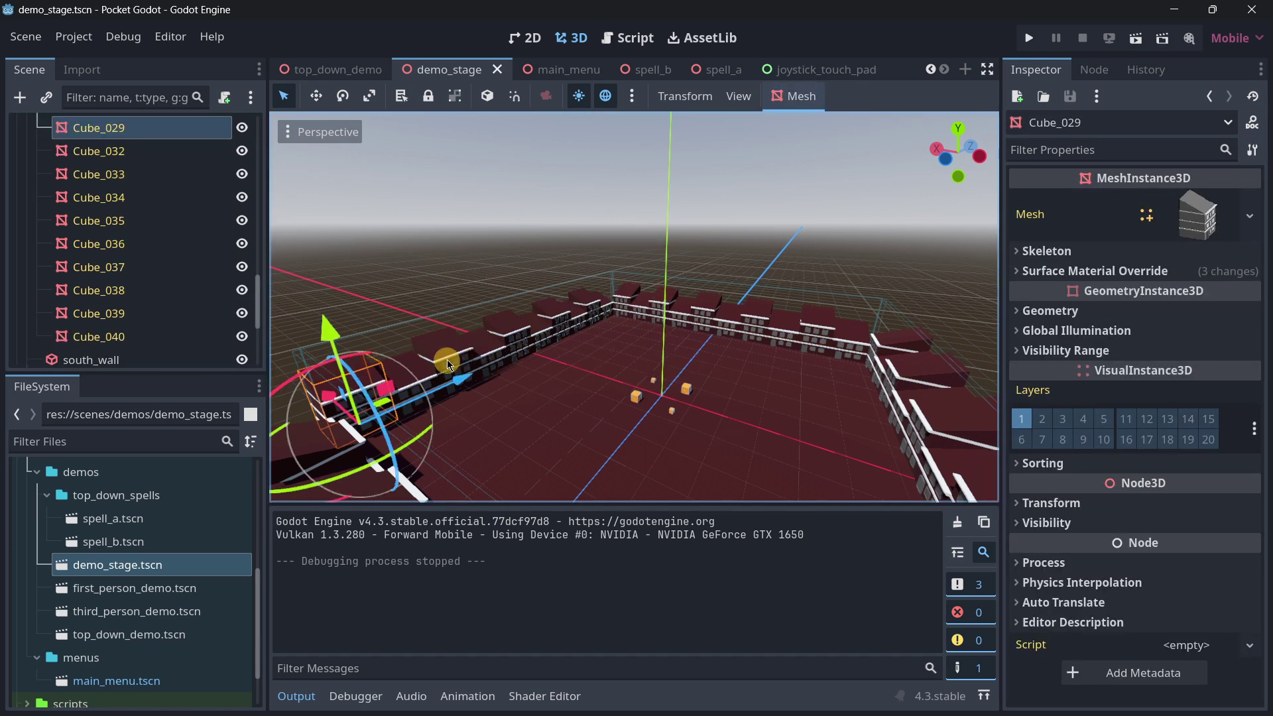
pyautogui.keyDown('shift'); pyautogui.click(414, 364); pyautogui.keyUp('shift')
pyautogui.press('Delete')
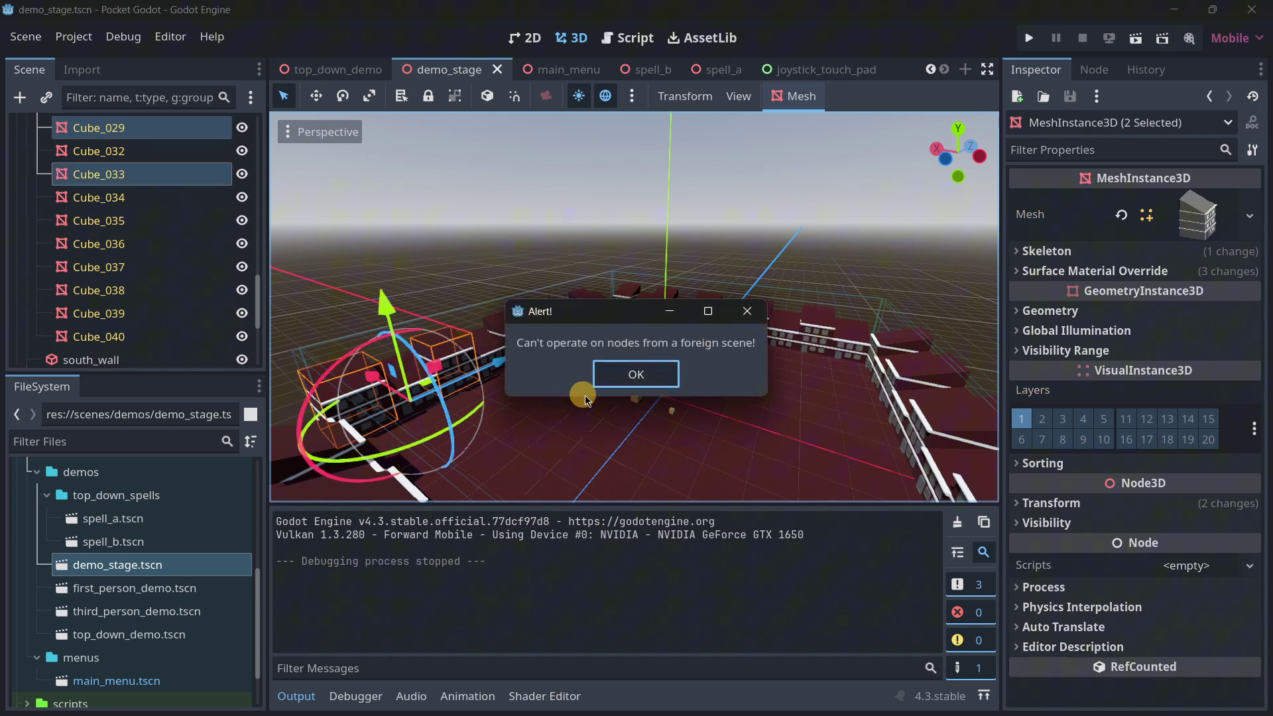
pyautogui.click(633, 372)
pyautogui.scroll(10, 146, 232)
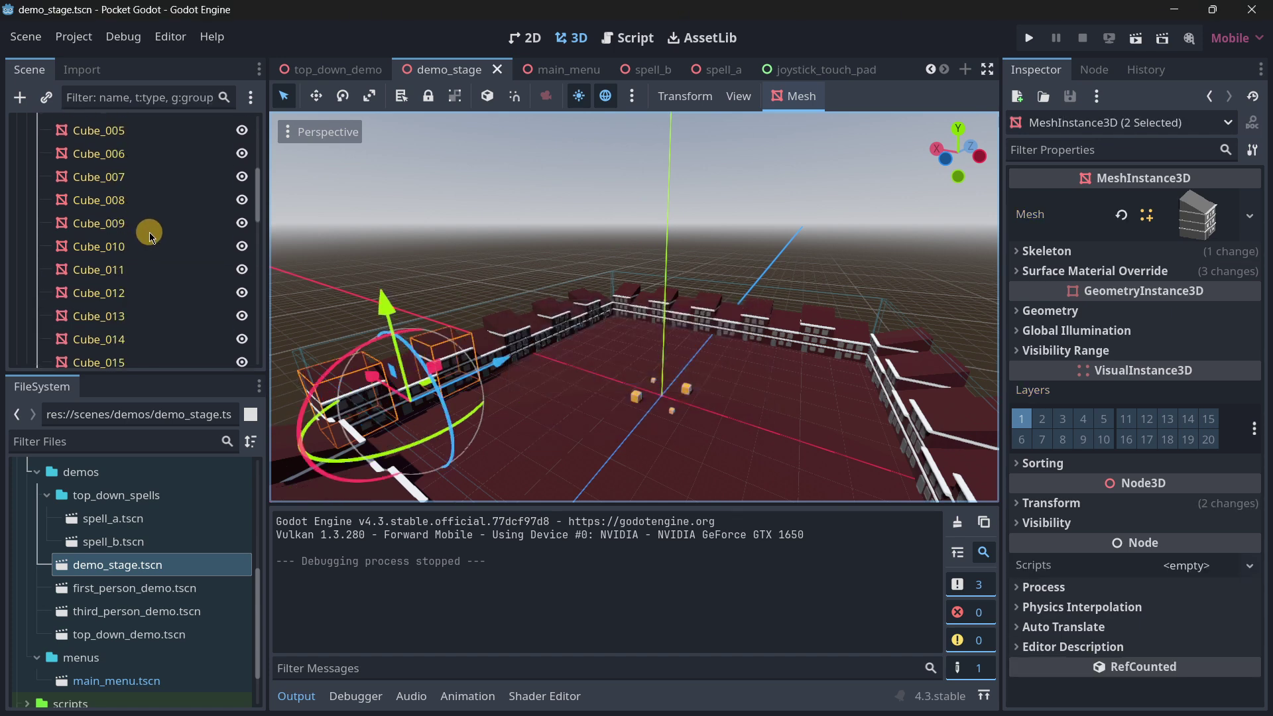
pyautogui.click(228, 248)
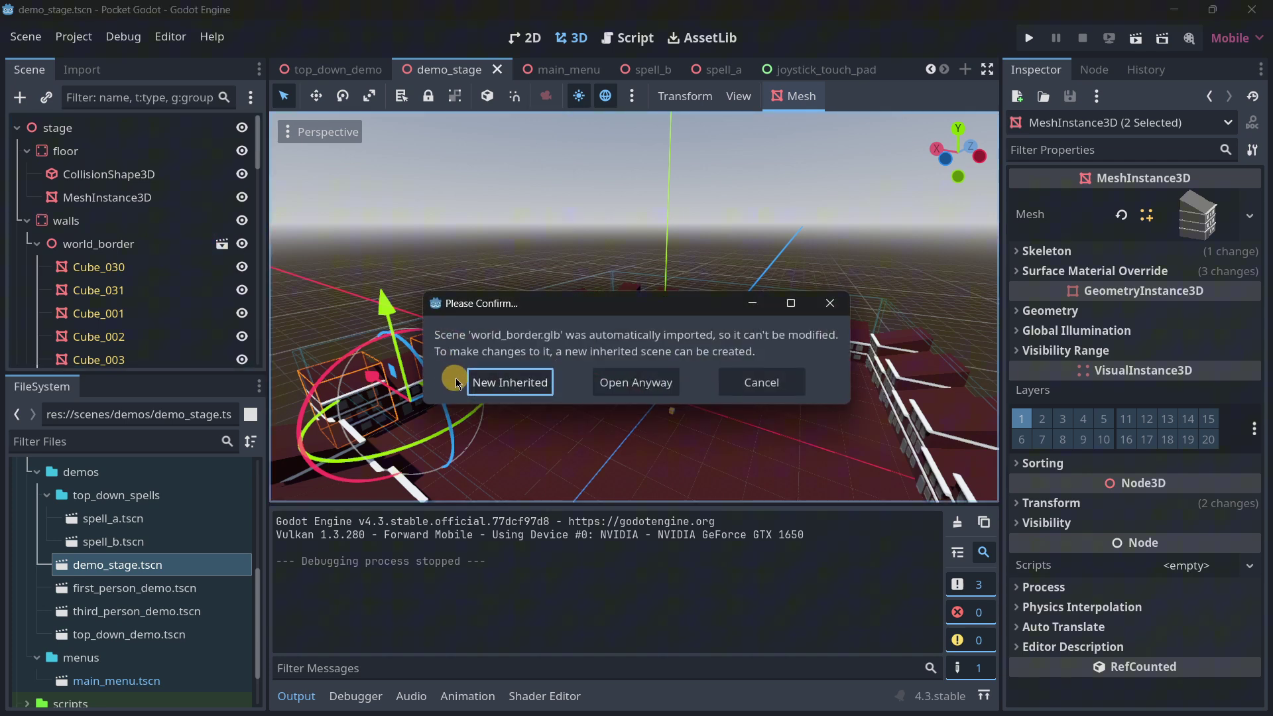
pyautogui.click(830, 303)
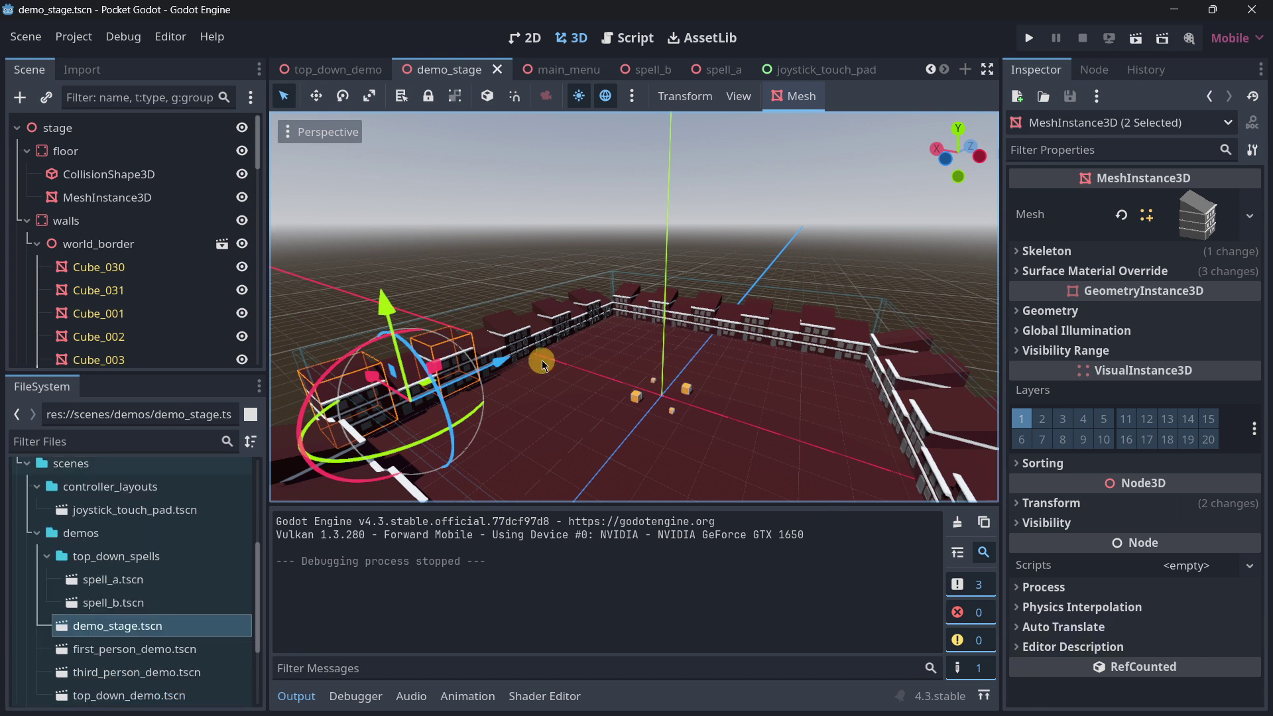
# Step: In the script editor, collapse the output panel and read the TouchScreenButton class documentation
pyautogui.click(628, 38)
pyautogui.scroll(-7, 661, 278)
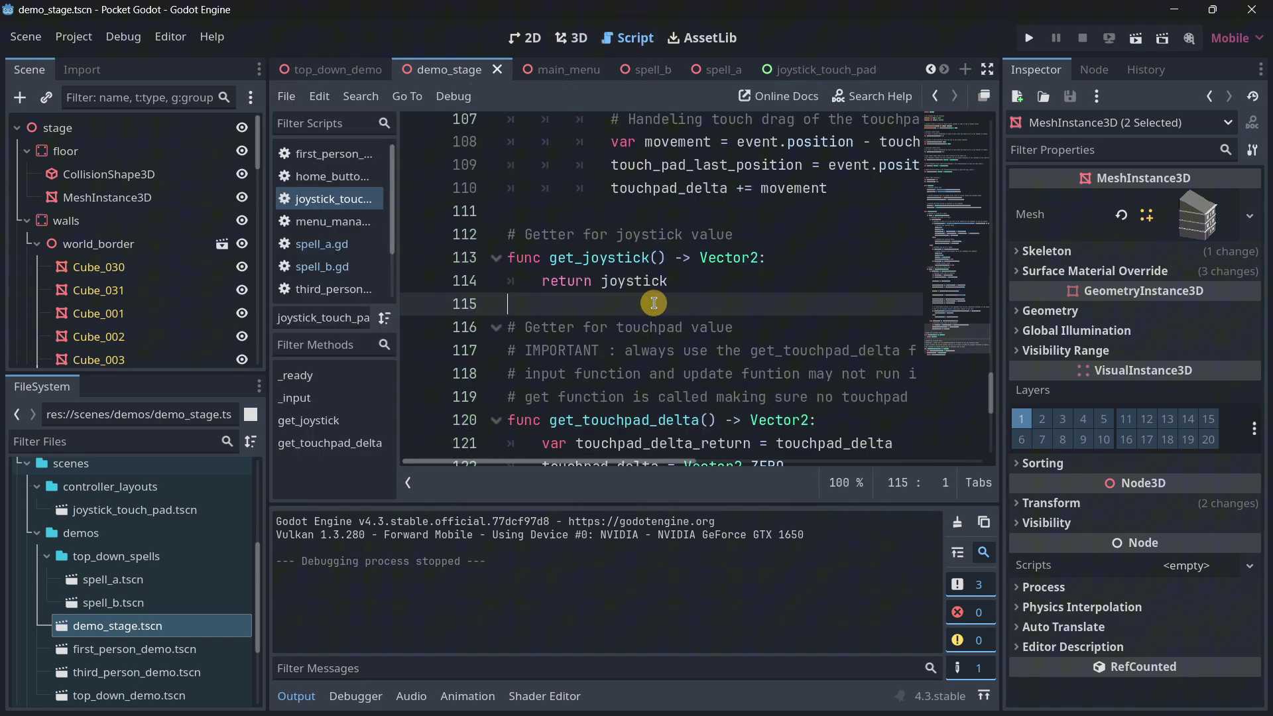
pyautogui.scroll(4, 653, 318)
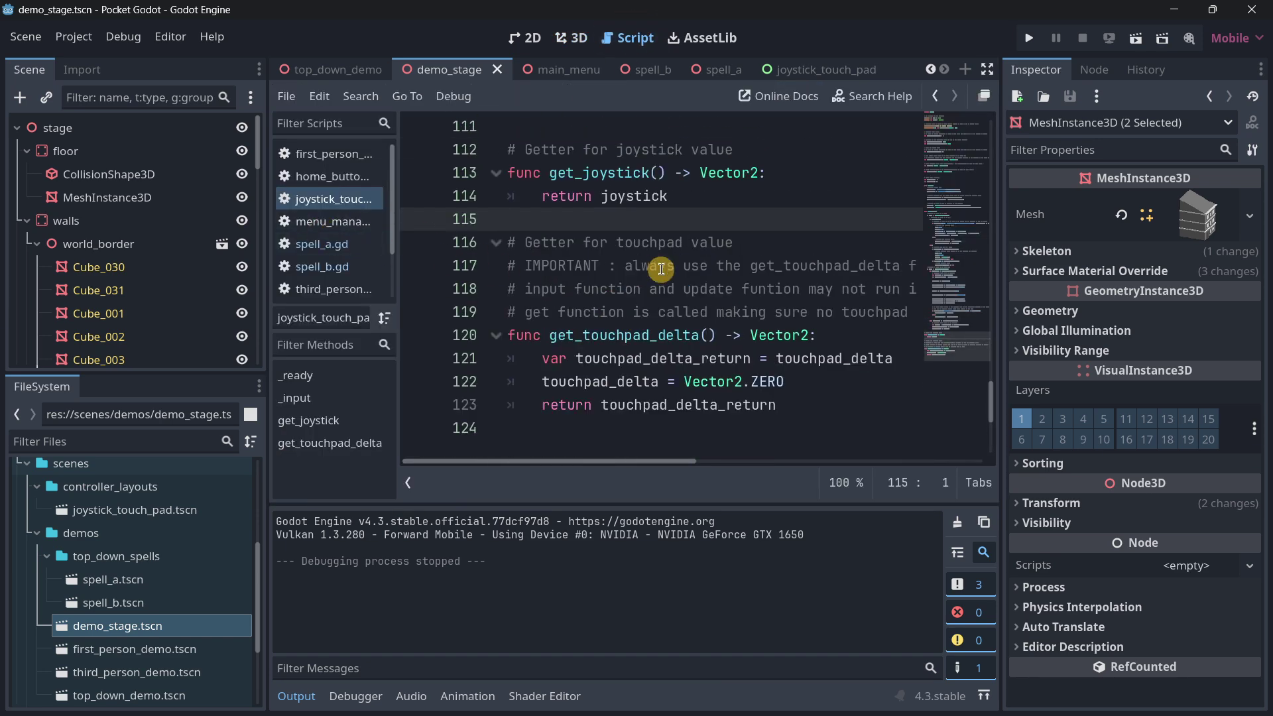
pyautogui.scroll(13, 666, 328)
pyautogui.scroll(16, 675, 325)
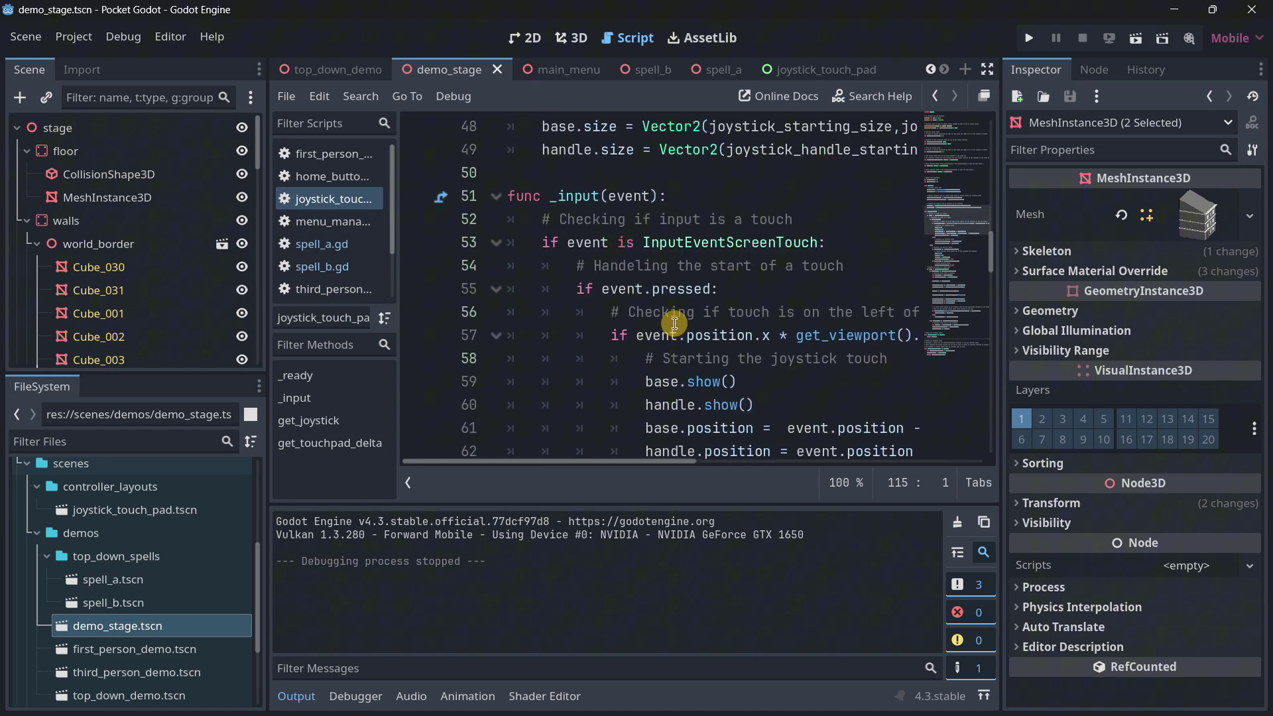
pyautogui.scroll(-18, 594, 272)
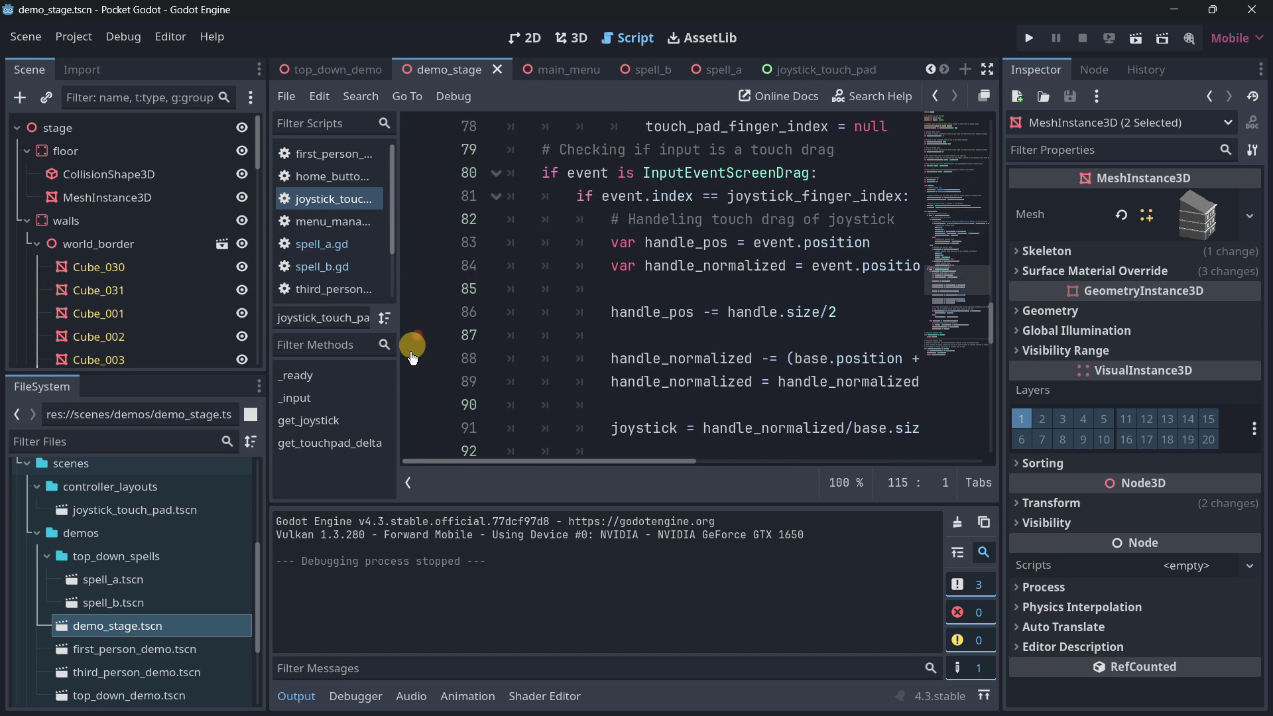
pyautogui.click(296, 696)
pyautogui.scroll(4, 769, 435)
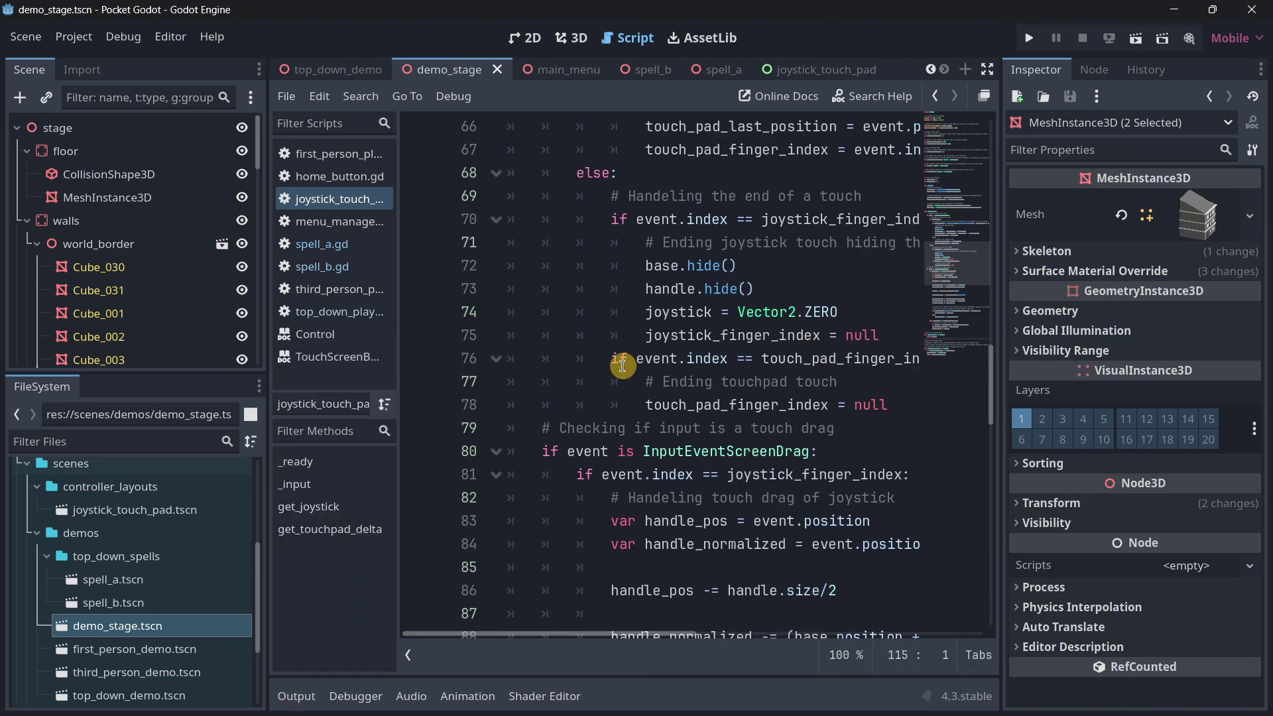
pyautogui.scroll(3, 683, 410)
pyautogui.click(335, 356)
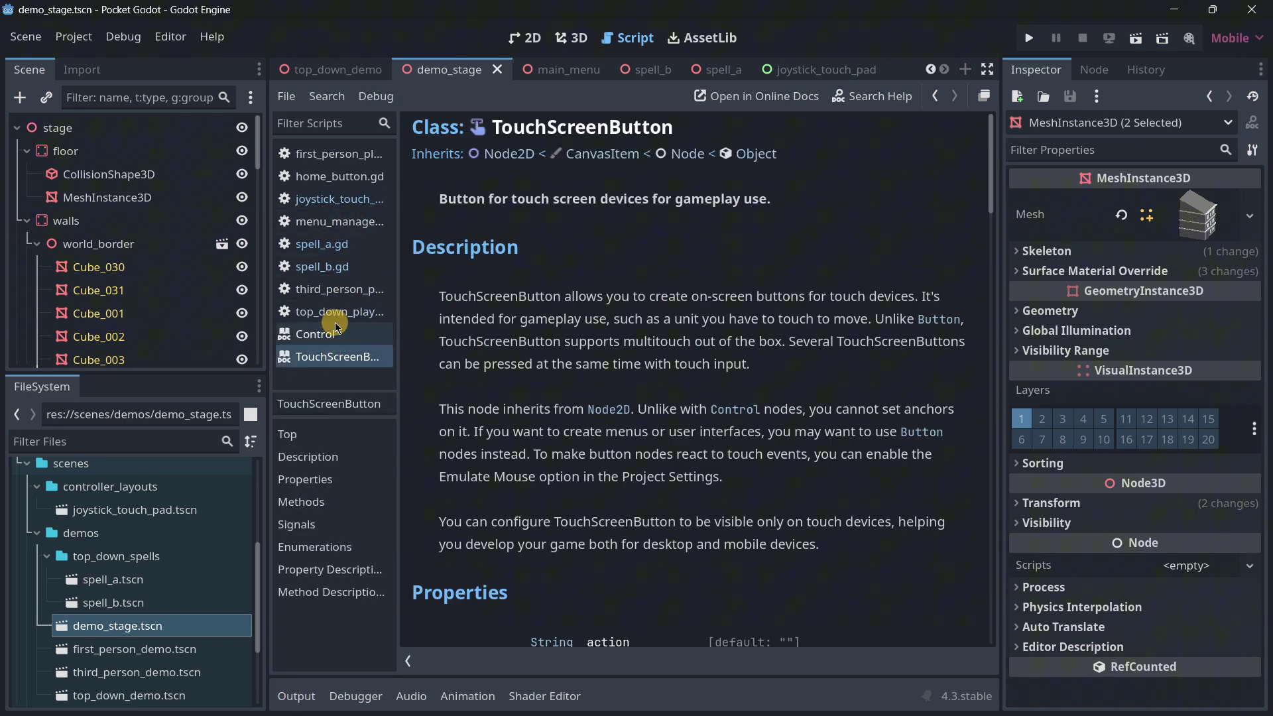
# Step: Read the top-down and third-person player scripts, then spell_b.gd and spell_a.gd
pyautogui.click(332, 311)
pyautogui.scroll(-14, 649, 356)
pyautogui.scroll(6, 649, 356)
pyautogui.click(338, 286)
pyautogui.click(360, 267)
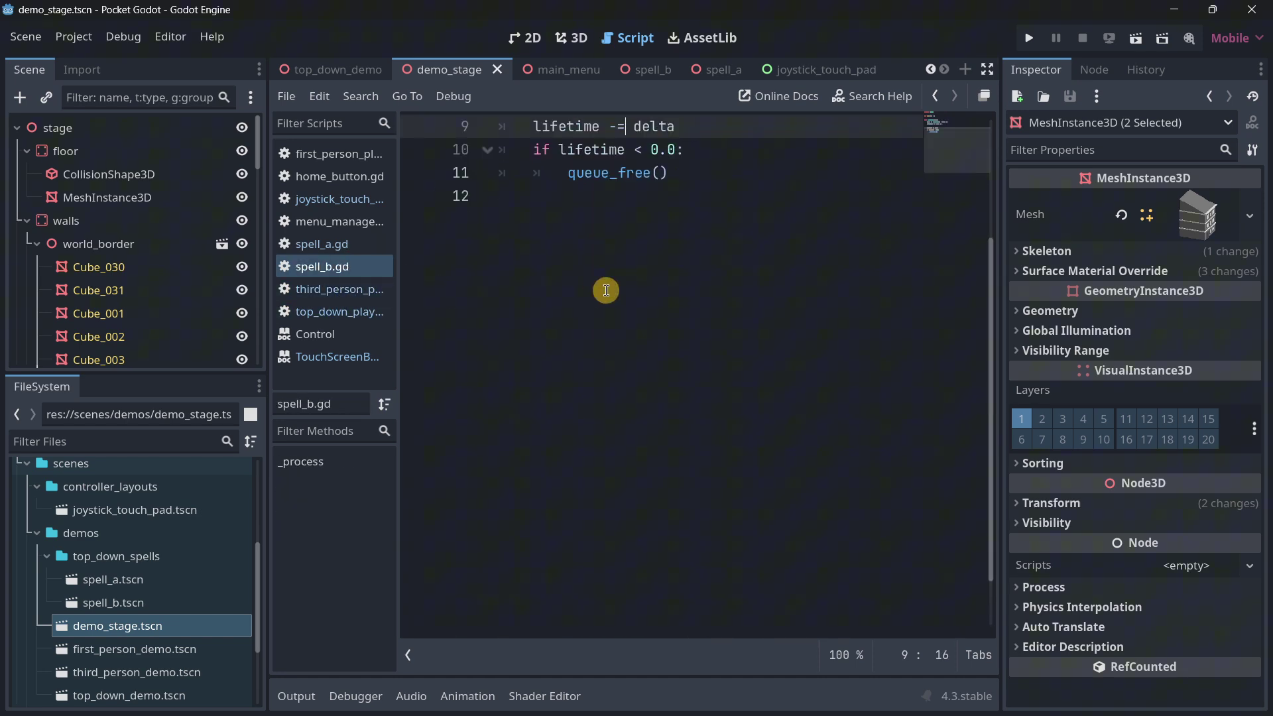
pyautogui.scroll(3, 606, 287)
pyautogui.click(338, 243)
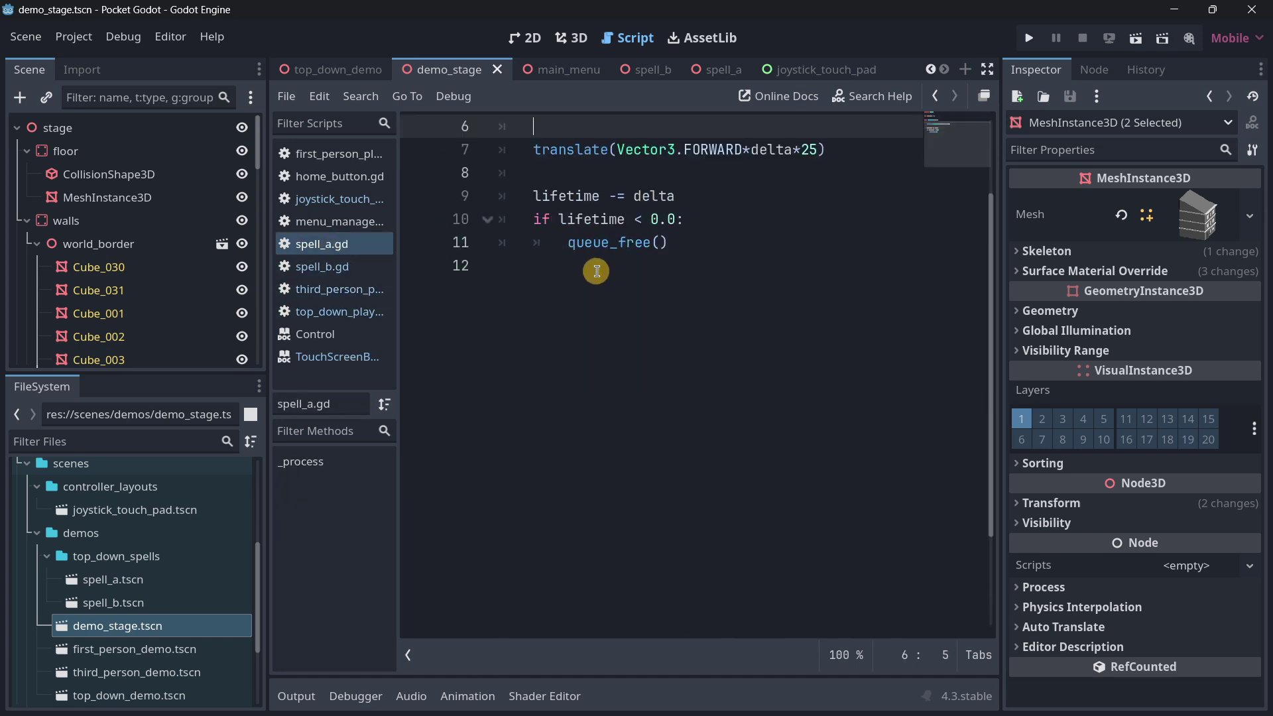
# Step: Read the menu manager, joystick touch pad, home_button.gd and first-person player scripts, ending in the 2D workspace
pyautogui.click(325, 221)
pyautogui.click(339, 200)
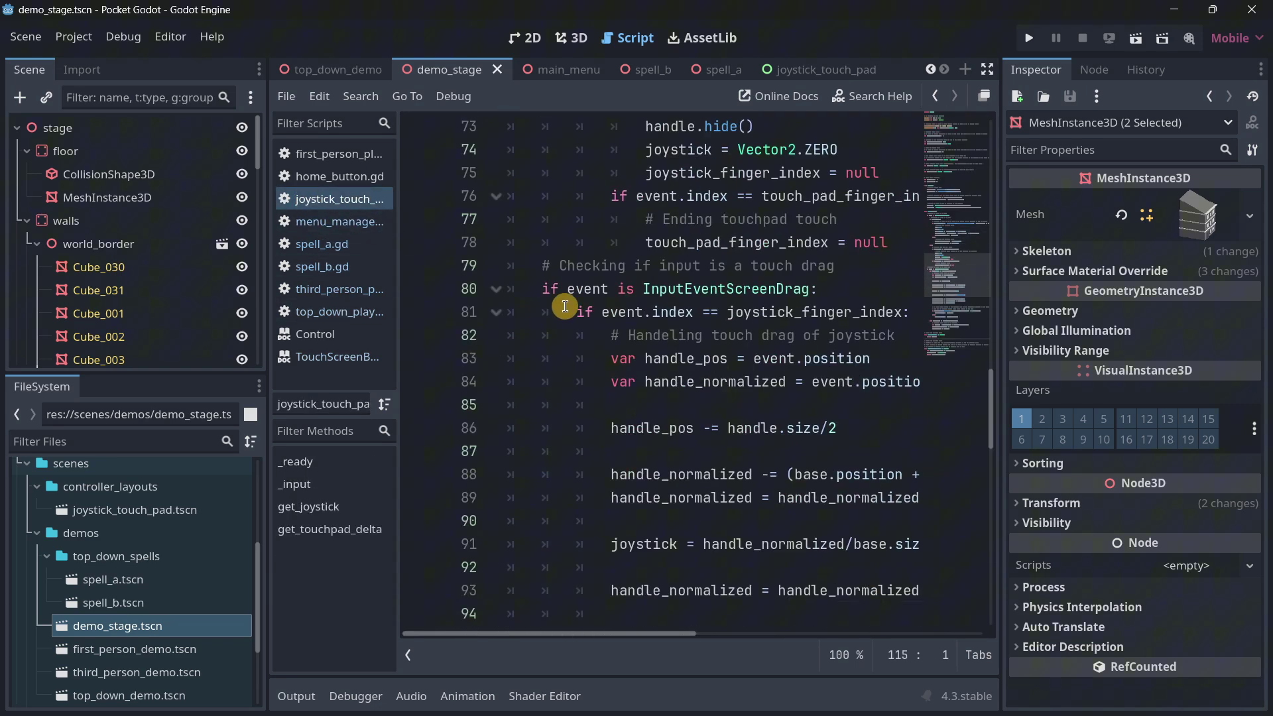
pyautogui.click(373, 184)
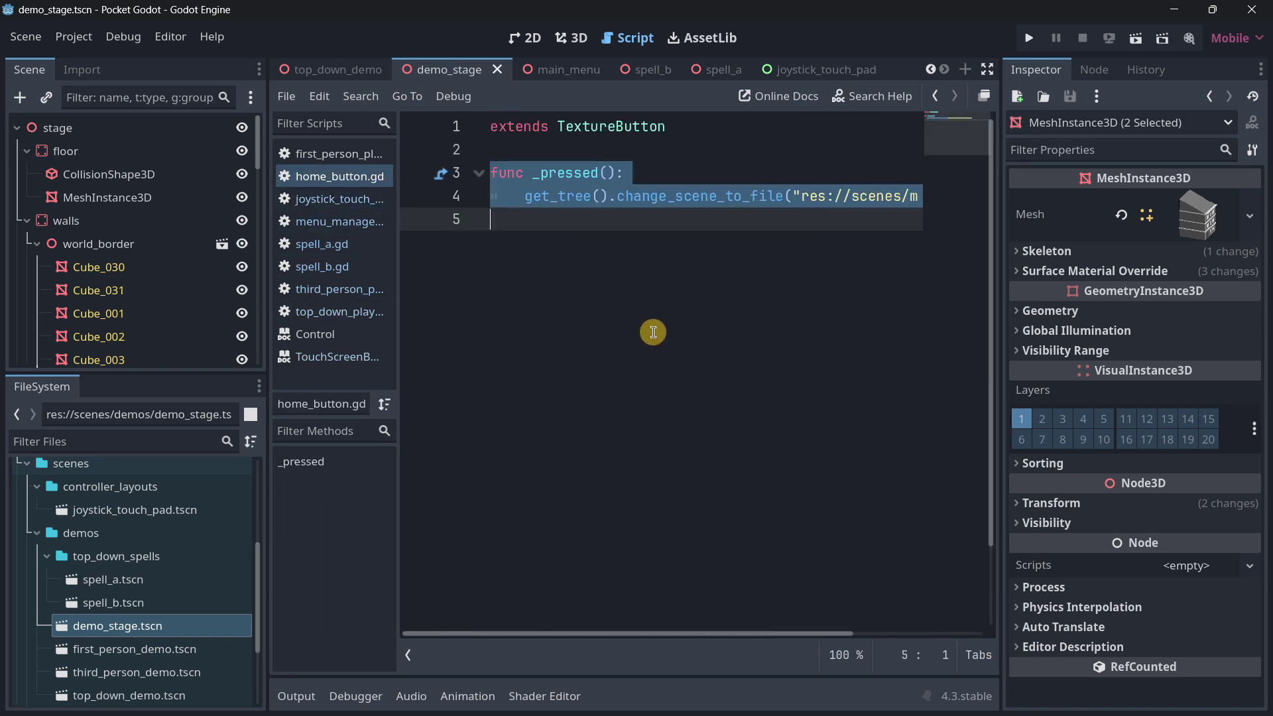
pyautogui.click(325, 151)
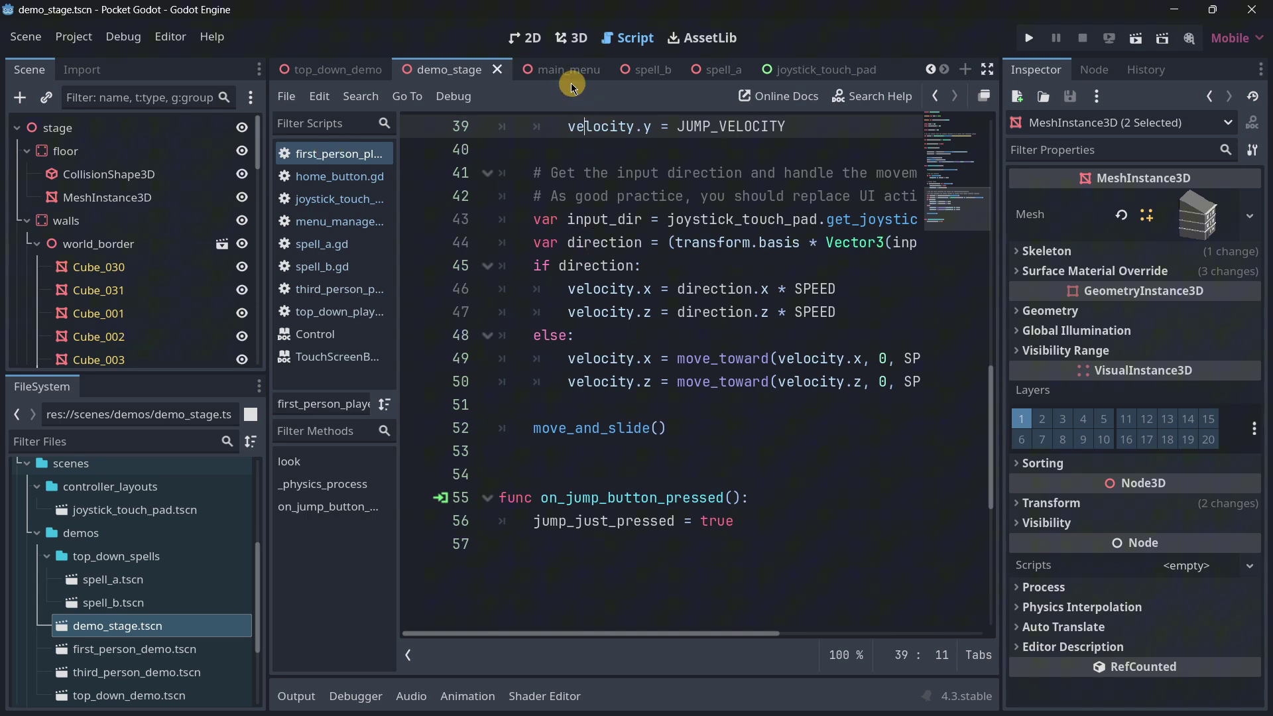
pyautogui.click(524, 38)
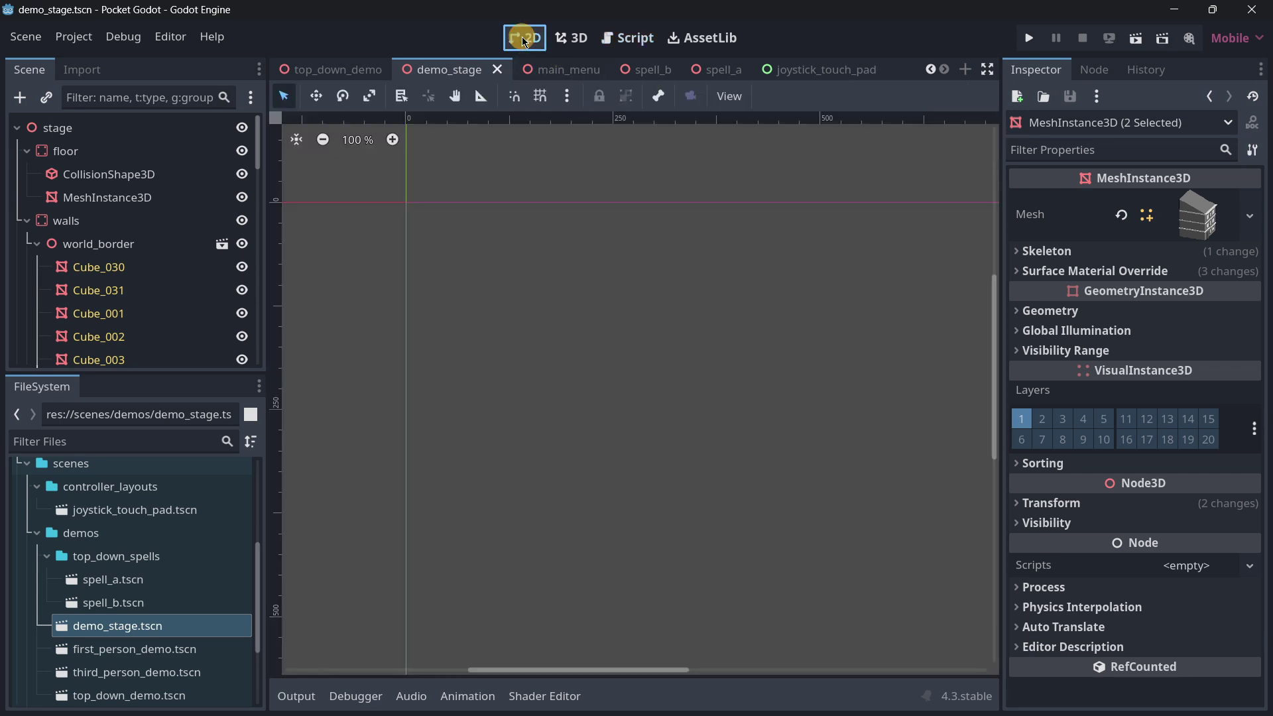
# Step: Return to the 3D workspace and orbit around demo_stage's walled red arena and its cubes
pyautogui.click(565, 38)
pyautogui.moveTo(550, 331); pyautogui.dragTo(594, 384, button='middle')
pyautogui.moveTo(549, 442); pyautogui.dragTo(570, 475, button='middle')
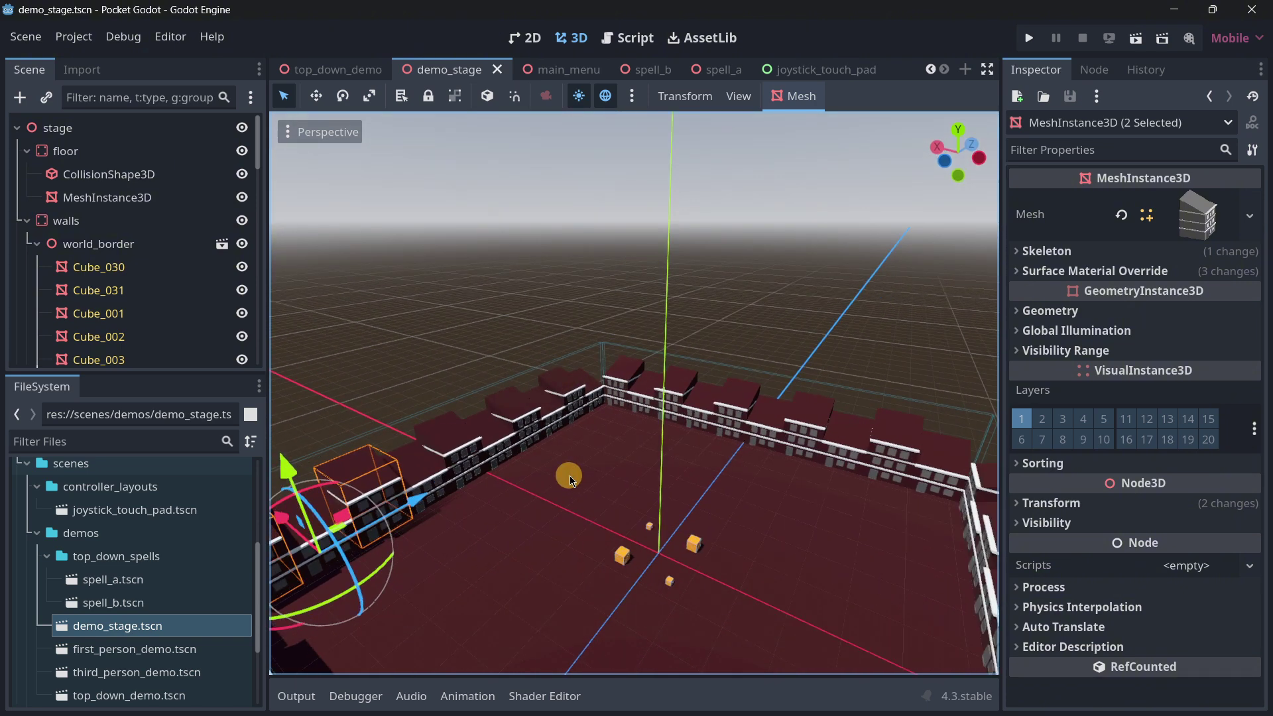